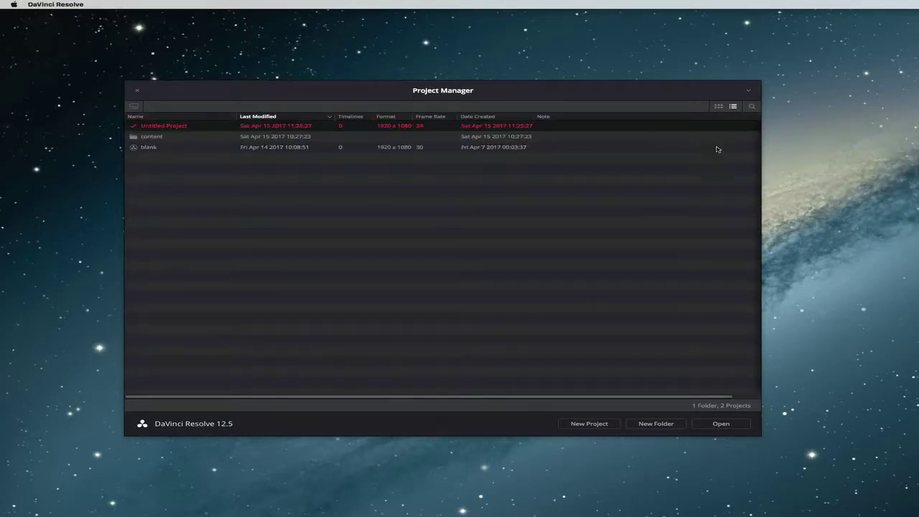
Show the projects as thumbnails in the Project Manager and open Untitled Project.
click(718, 106)
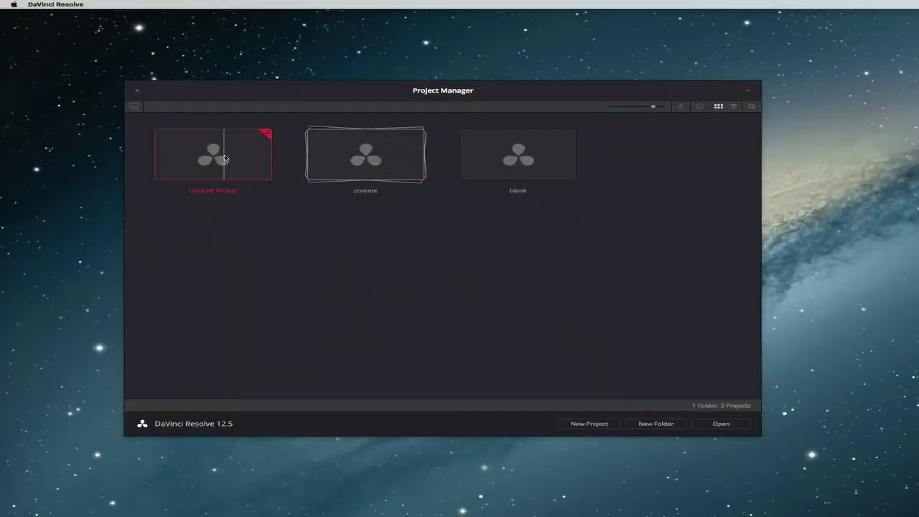
double_click(224, 158)
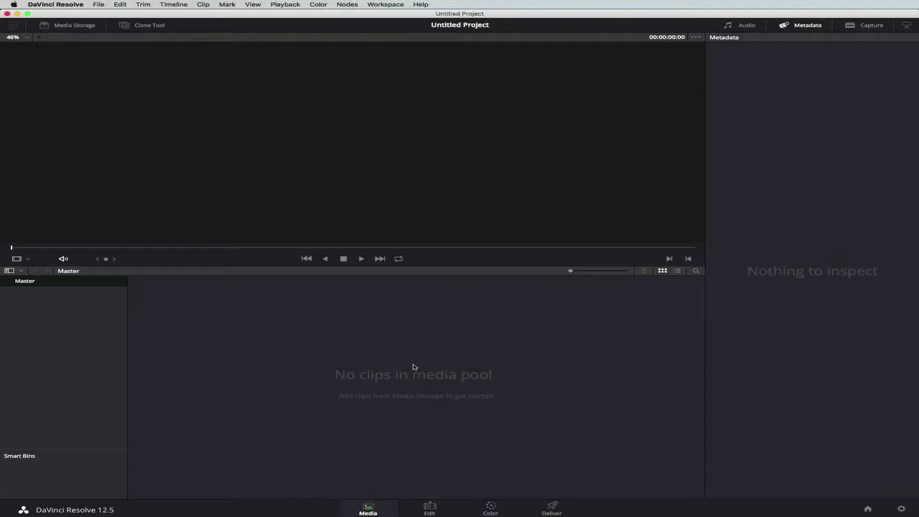
Look through the Edit and Color pages, and choose the YouTube 720p render preset on the Deliver page.
click(430, 508)
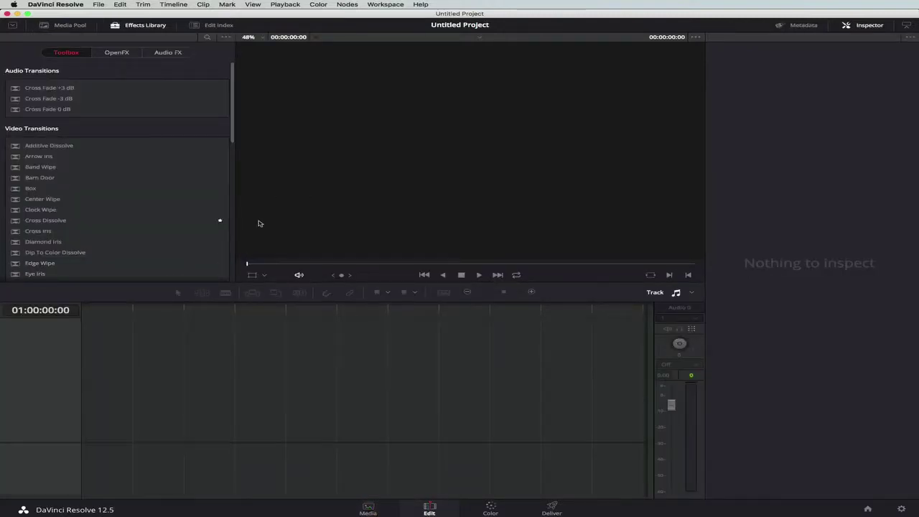
click(491, 507)
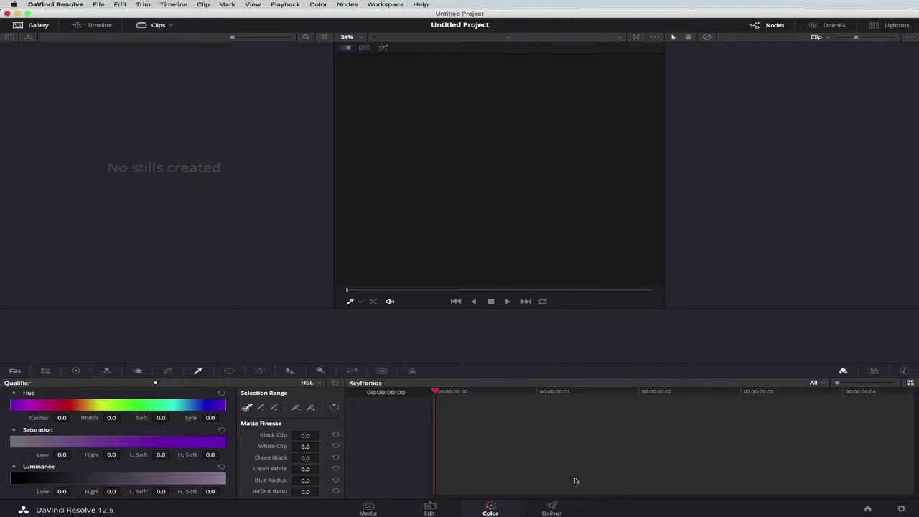
click(553, 508)
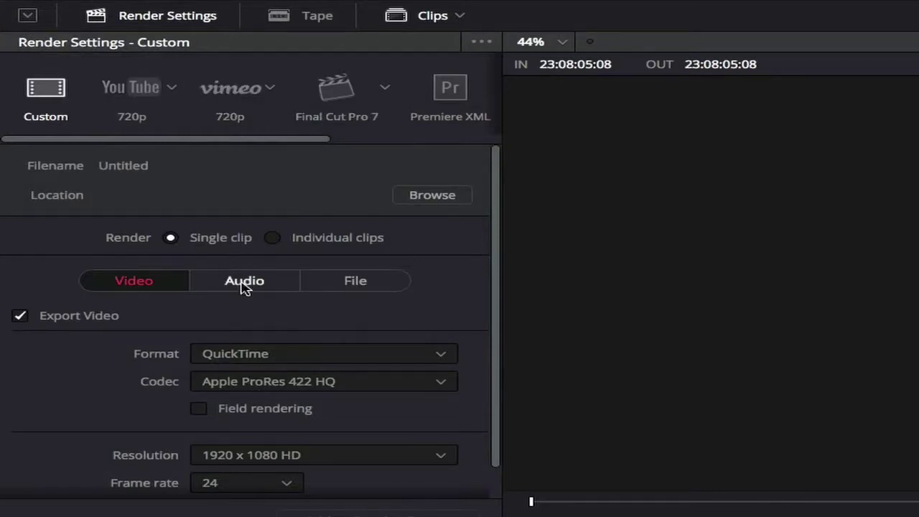
click(132, 91)
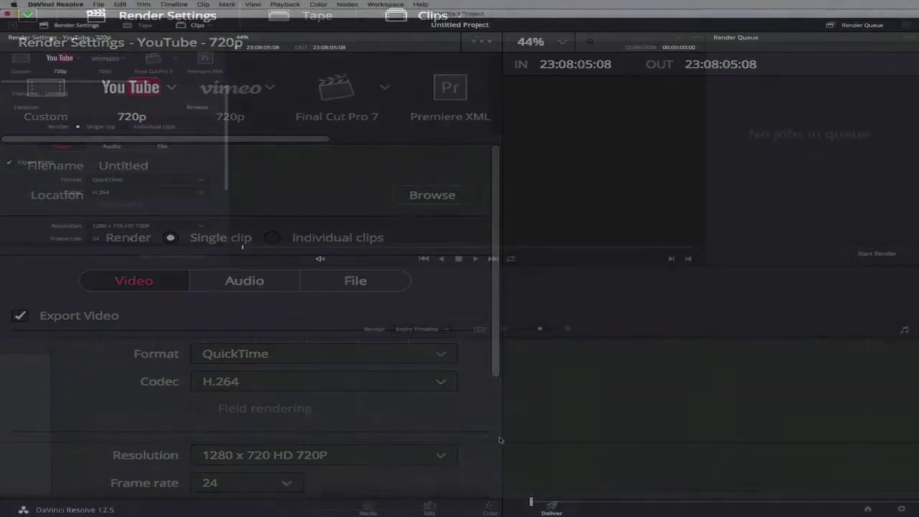
Import audio.mp3 from the project's media folder in Finder into the Master bin on the Media page.
click(368, 509)
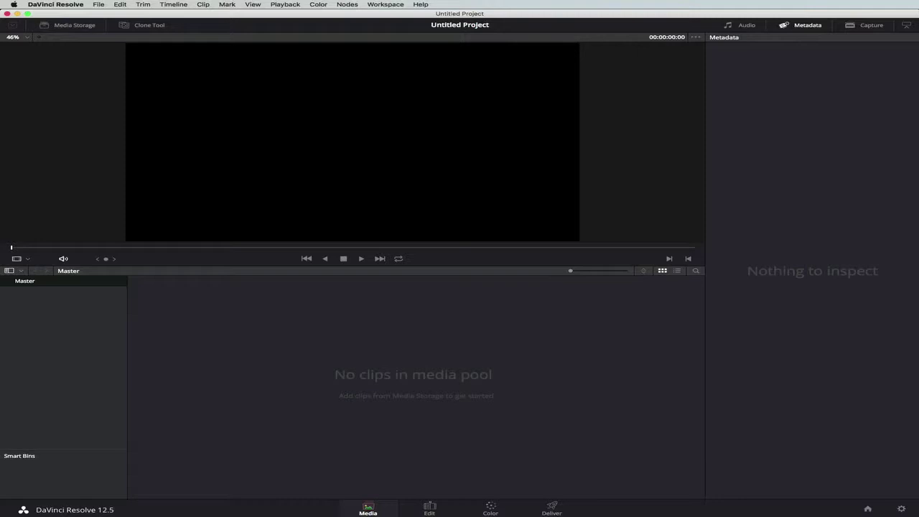
key(super+Tab)
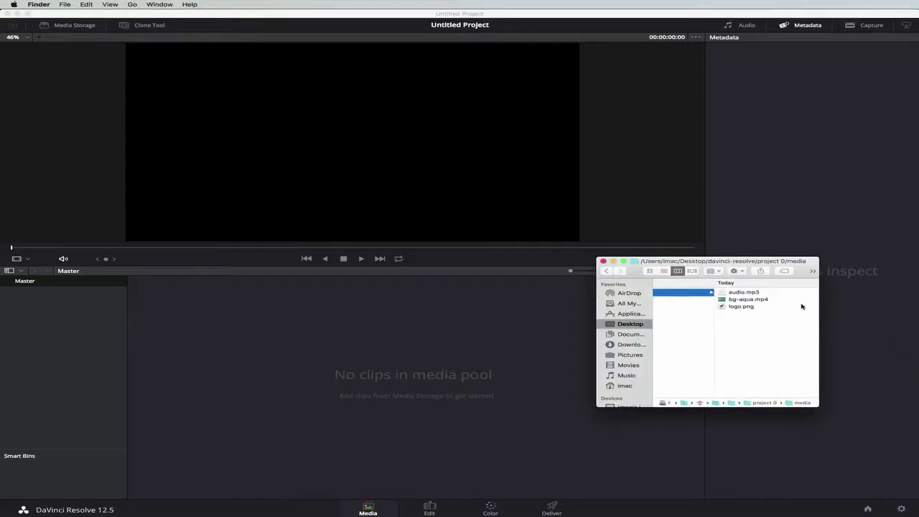
click(741, 293)
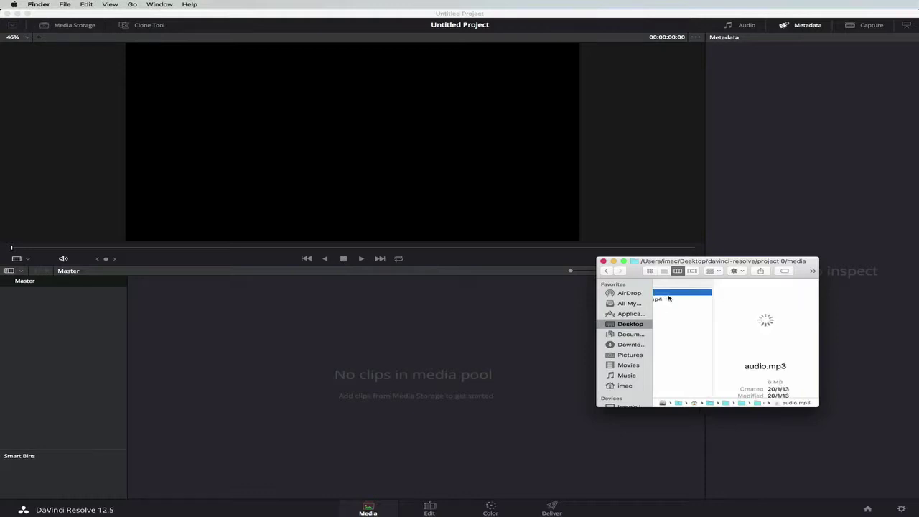
drag(683, 295, 411, 363)
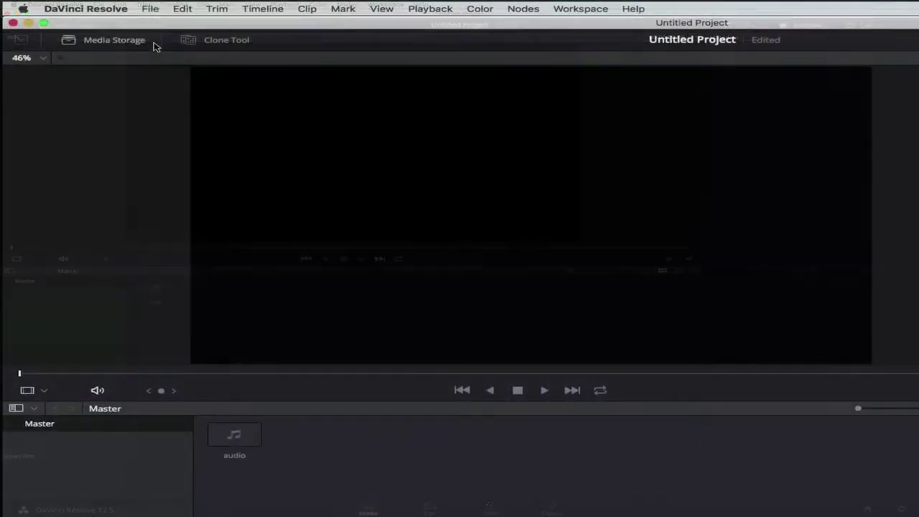
Set the playback frame rate to 30 frames per second in the project settings and save them.
click(152, 9)
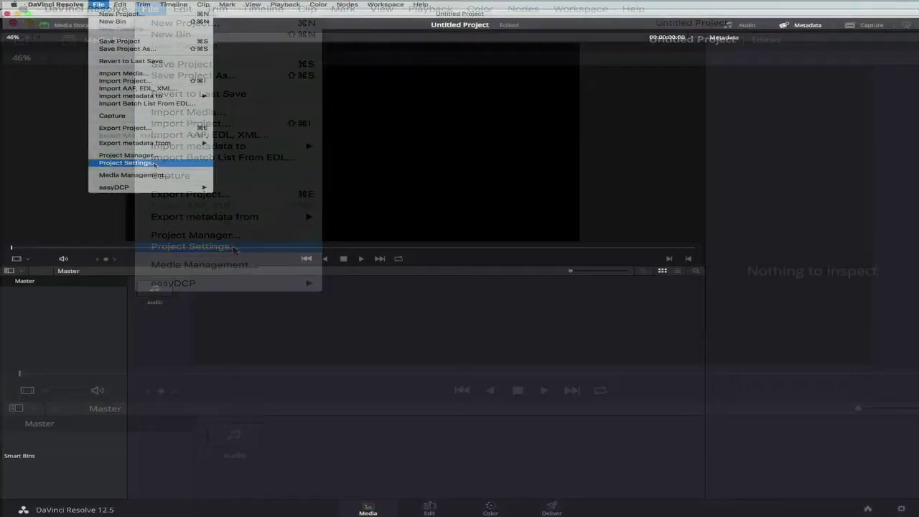
click(232, 248)
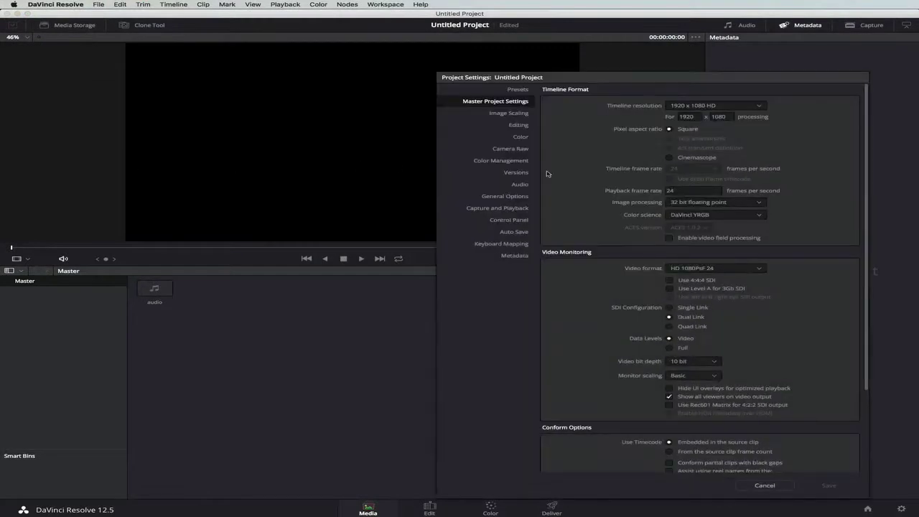
drag(790, 80, 665, 66)
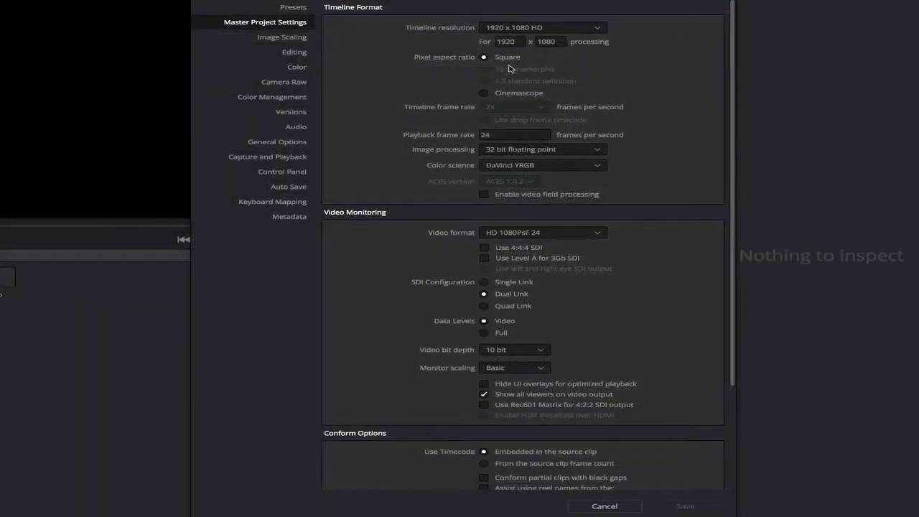
click(523, 133)
drag(507, 134, 413, 135)
text(30)
click(604, 105)
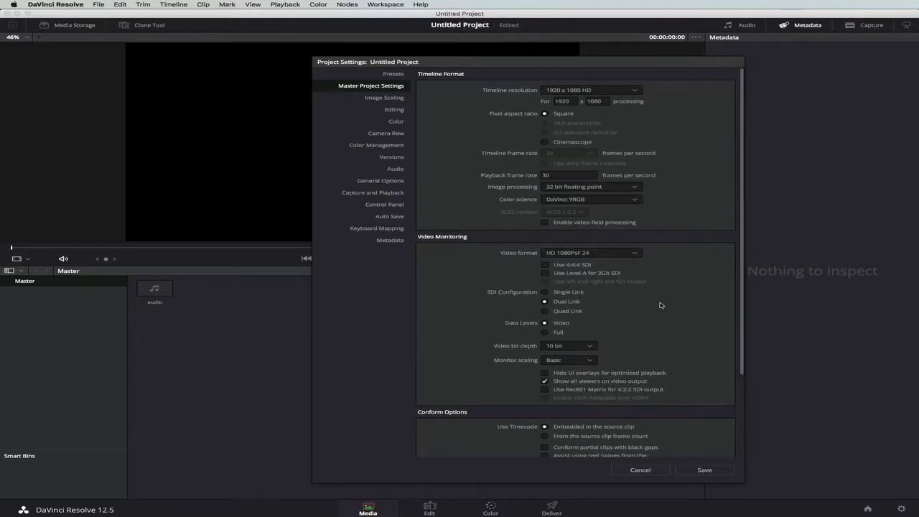
click(702, 471)
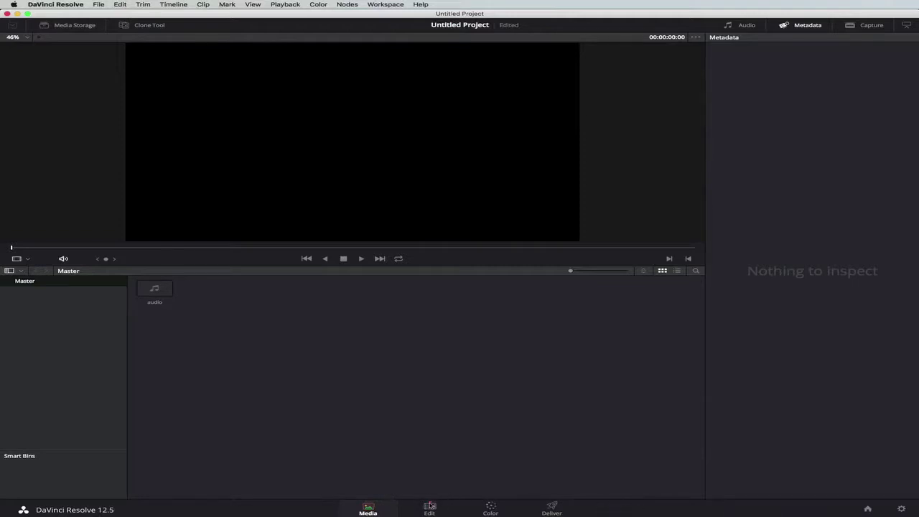
Preview the first seconds of the imported audio clip in the Media page viewer.
click(164, 291)
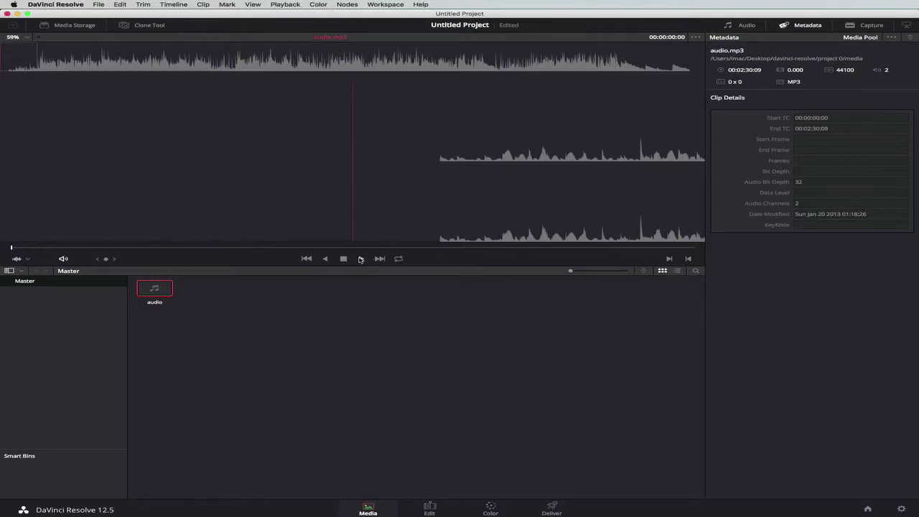
click(361, 260)
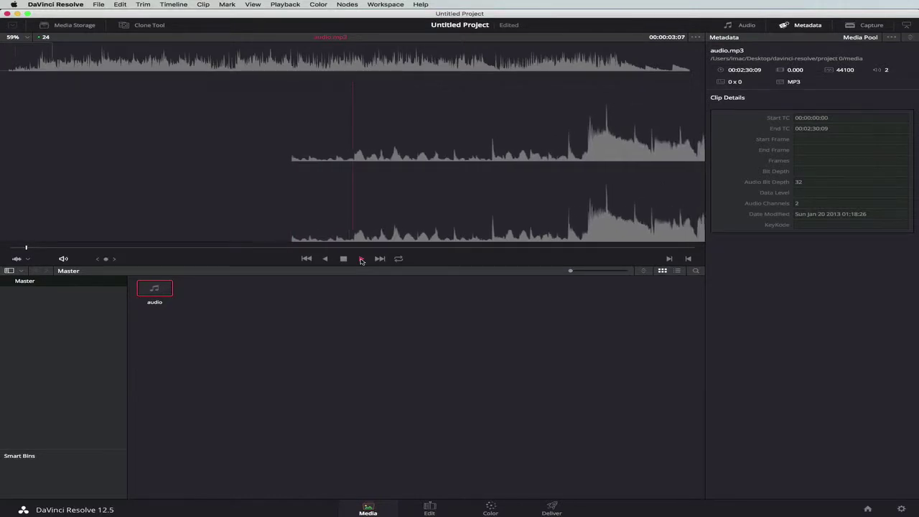
click(345, 259)
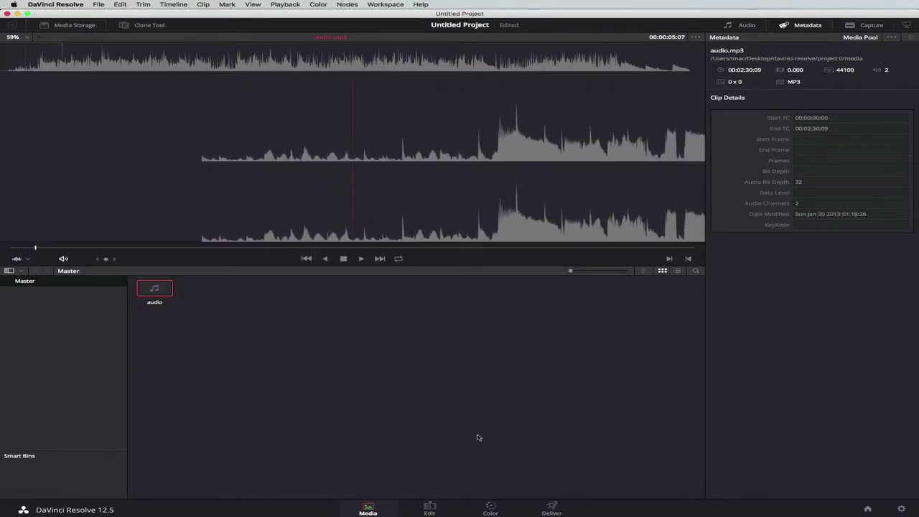
Examine the Media Pool and the transitions, titles and generators in the Effects Library on the Edit page.
click(429, 508)
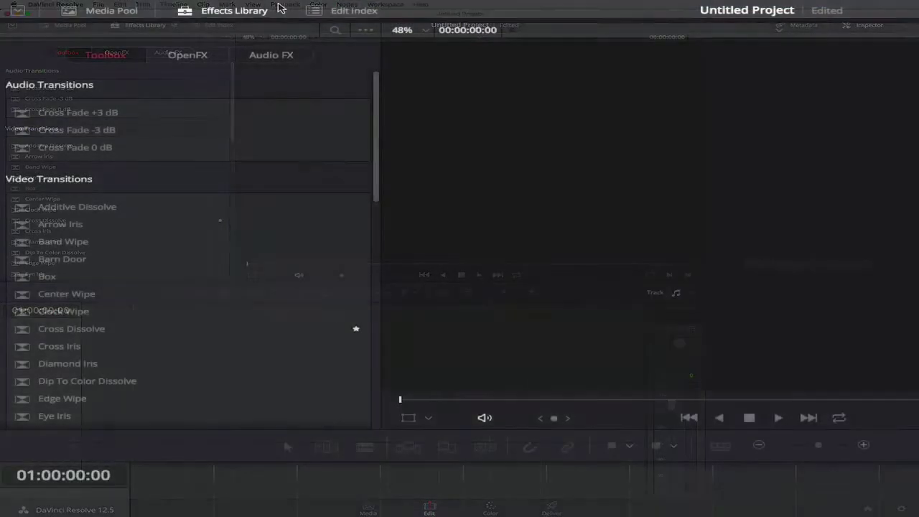
click(111, 11)
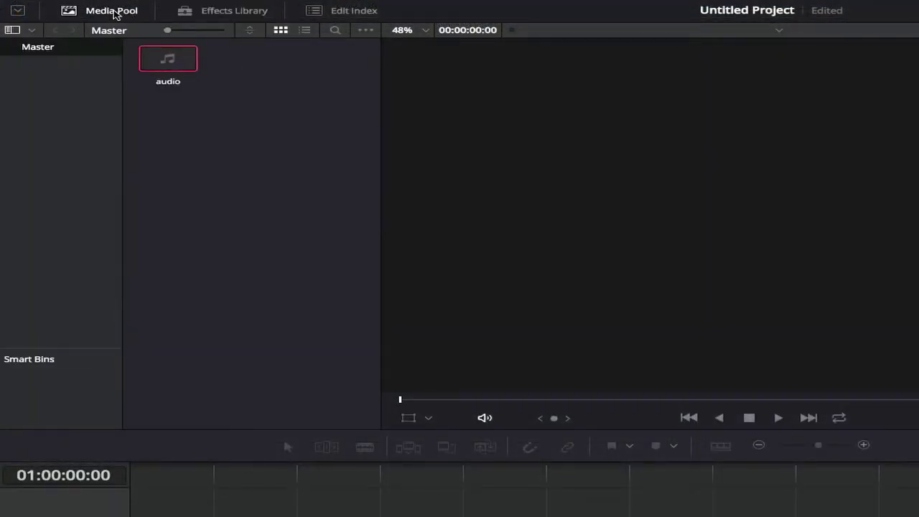
click(237, 12)
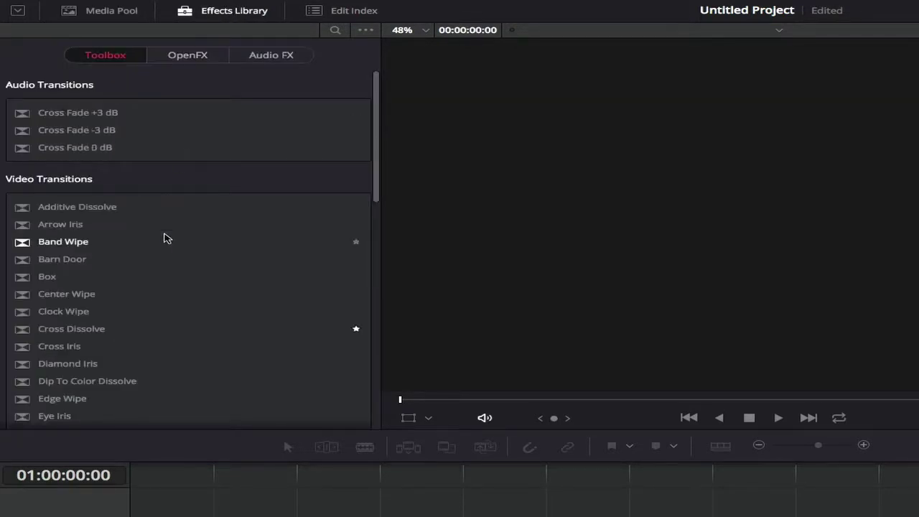
scroll(164, 238, down, 5)
scroll(164, 238, down, 2)
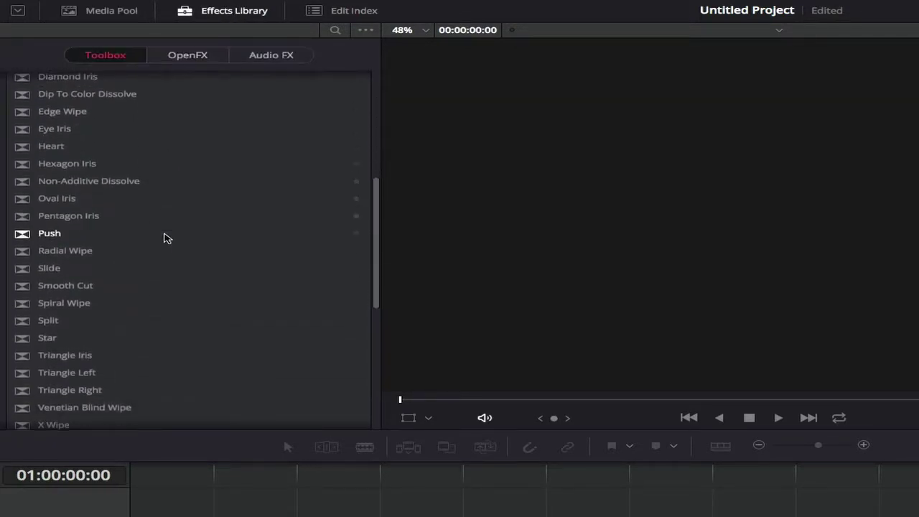
scroll(210, 307, down, 5)
scroll(210, 308, down, 5)
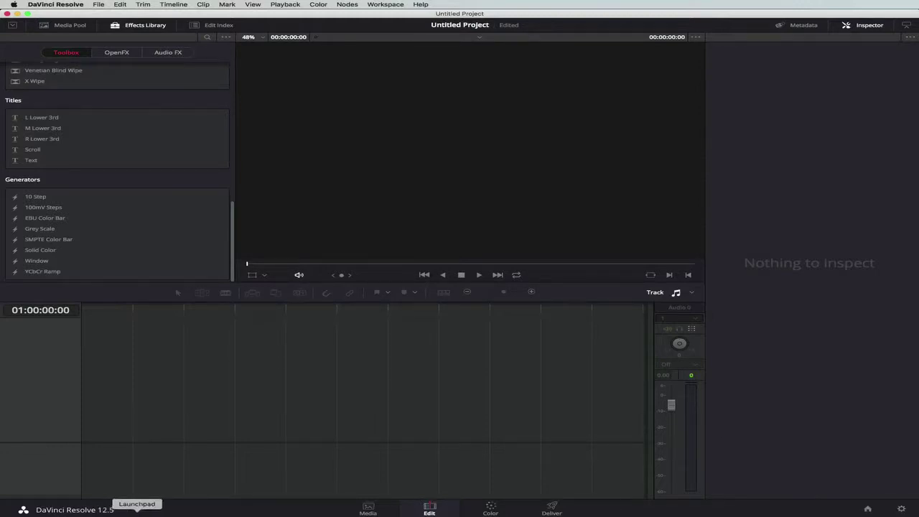
Bring bg-aqua.mp4 from the Finder media folder into the empty timeline as the first video clip.
click(101, 513)
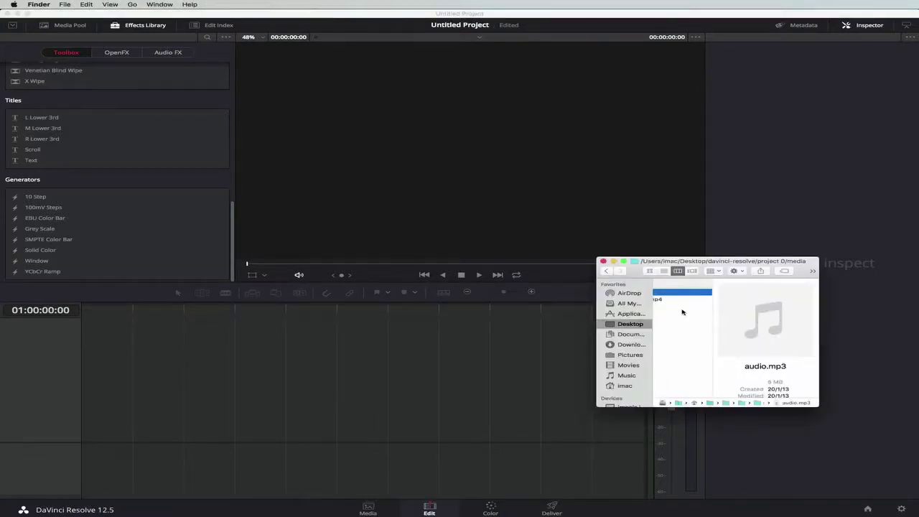
scroll(682, 311, left, 5)
click(789, 300)
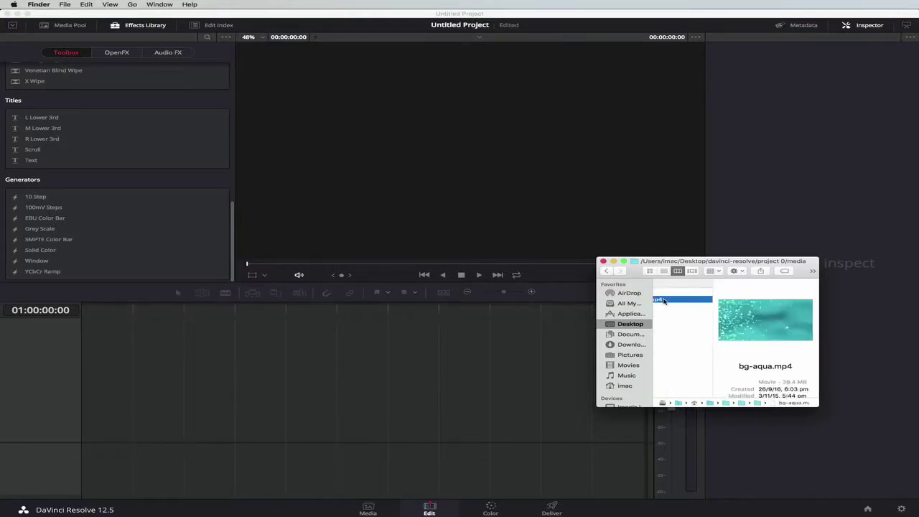
drag(664, 301, 84, 393)
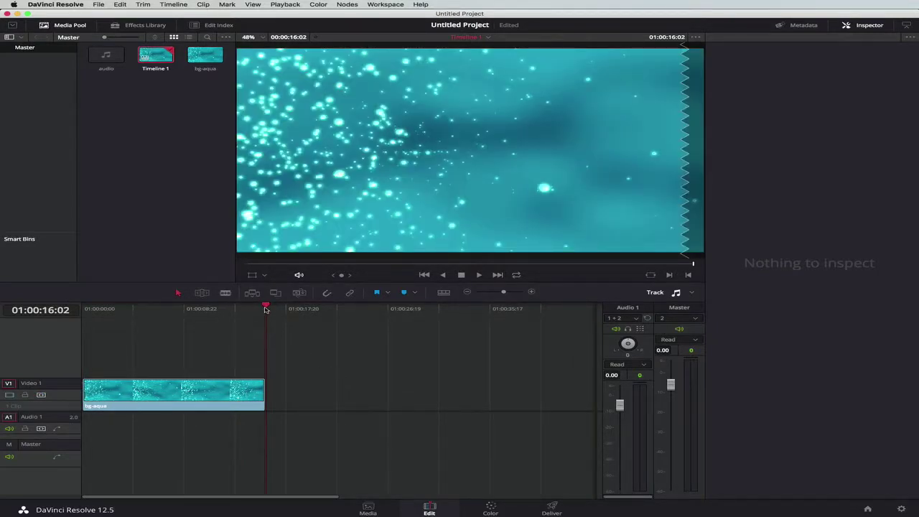
Scrub through the bg-aqua clip back to the timeline start and play it through to its end.
drag(265, 308, 141, 309)
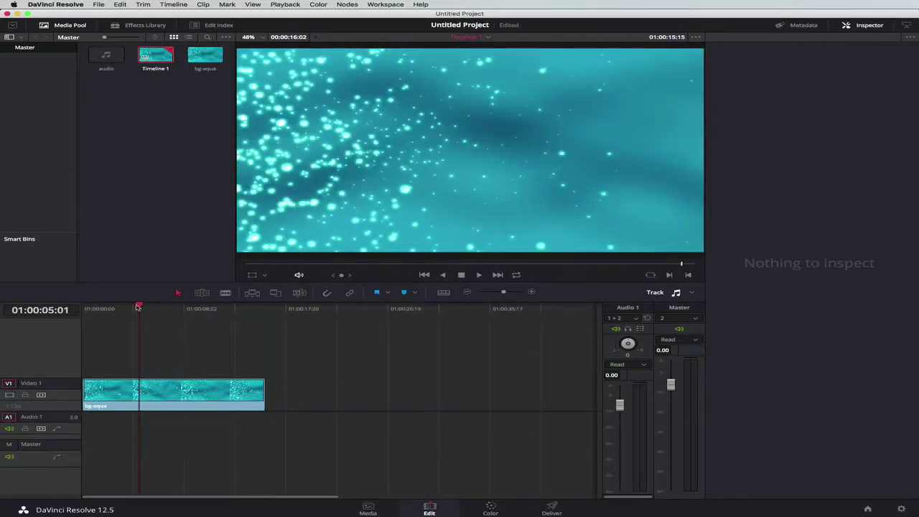
drag(139, 307, 82, 308)
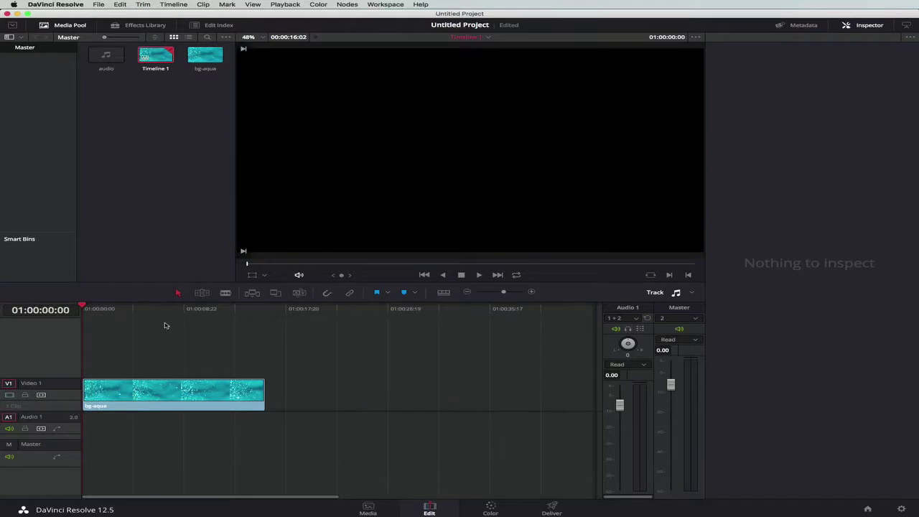
key(space)
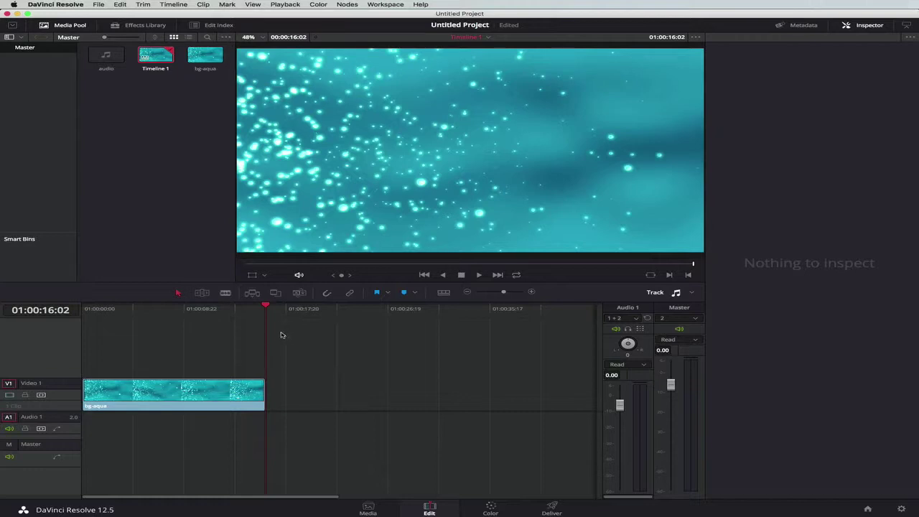
Select the bg-aqua clip in the timeline and show its properties in the Inspector.
click(162, 395)
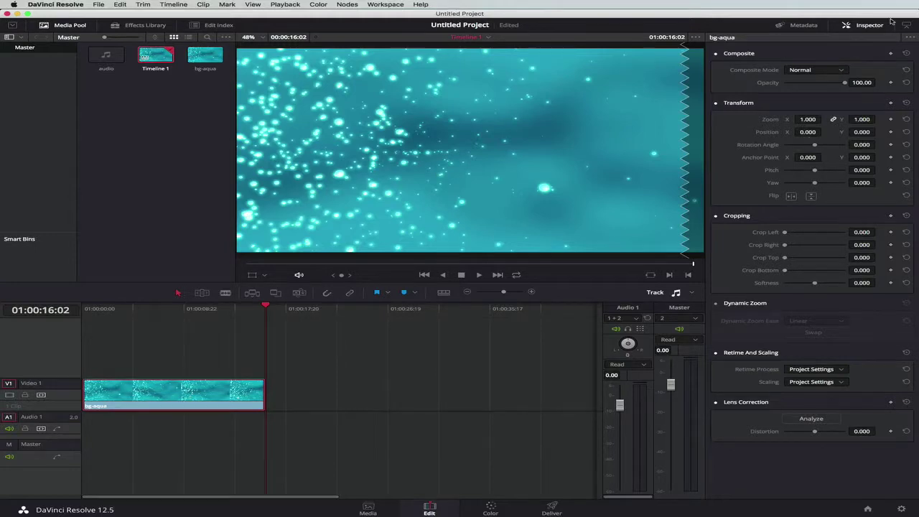
click(869, 26)
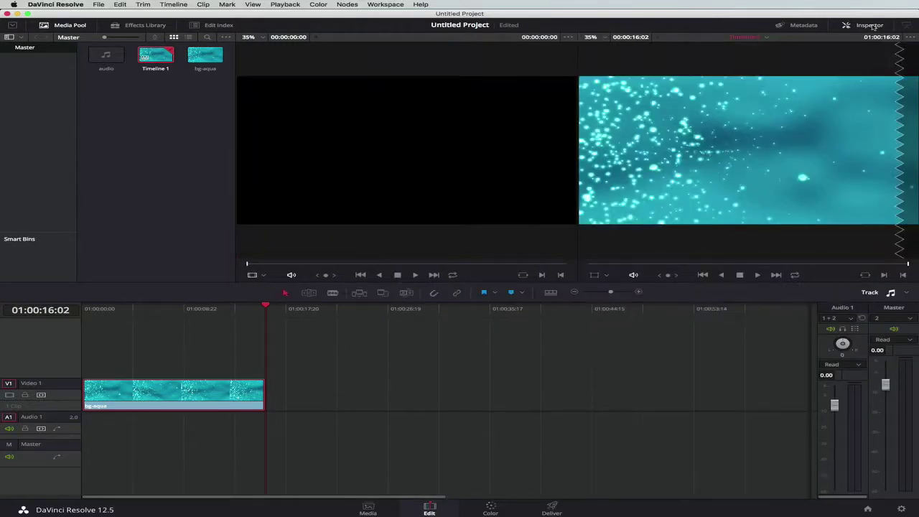
click(869, 26)
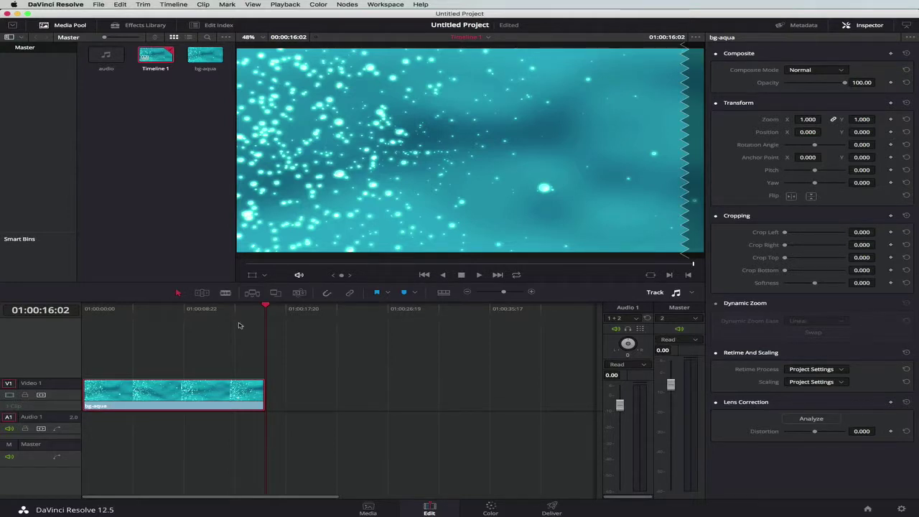
Add a Position keyframe at the start of the bg-aqua clip and turn on the viewer's transform controls.
key(Home)
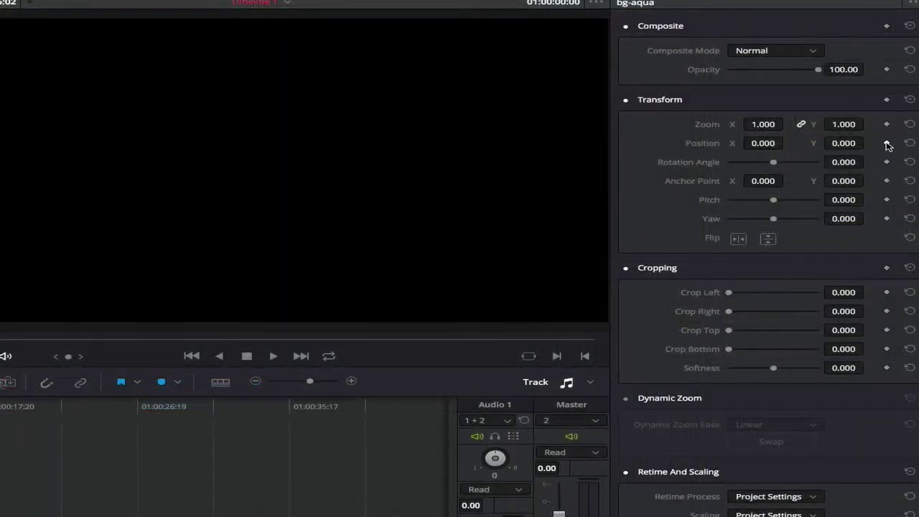
click(888, 144)
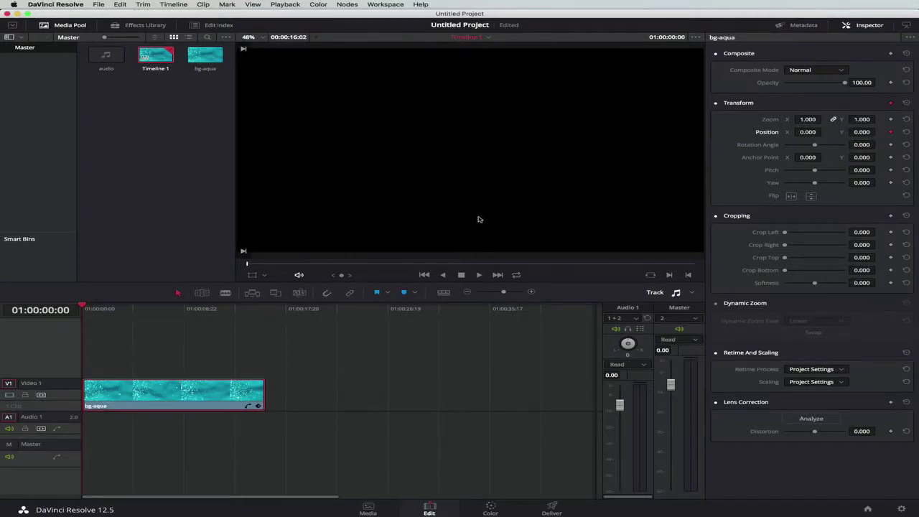
click(253, 275)
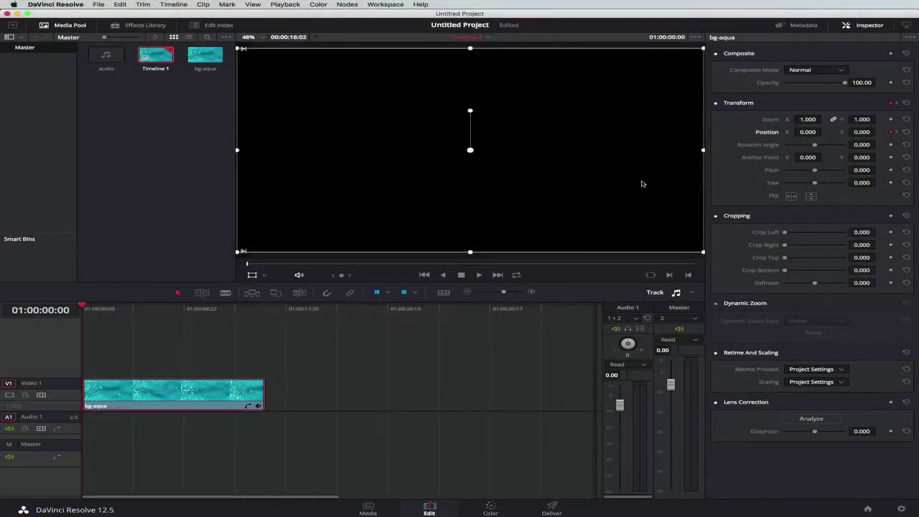
Move the bg-aqua clip out of frame to the left at its starting Position keyframe and set the viewer zoom to 25%.
drag(642, 184, 205, 189)
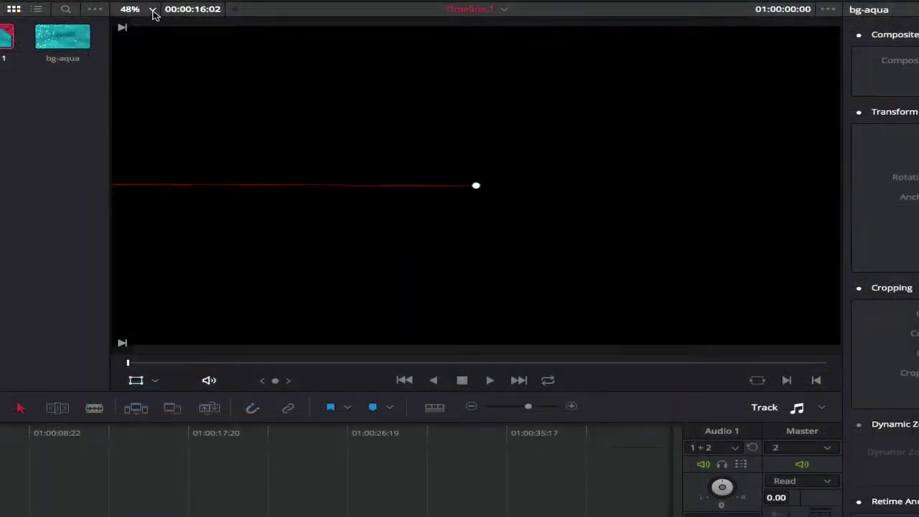
click(263, 37)
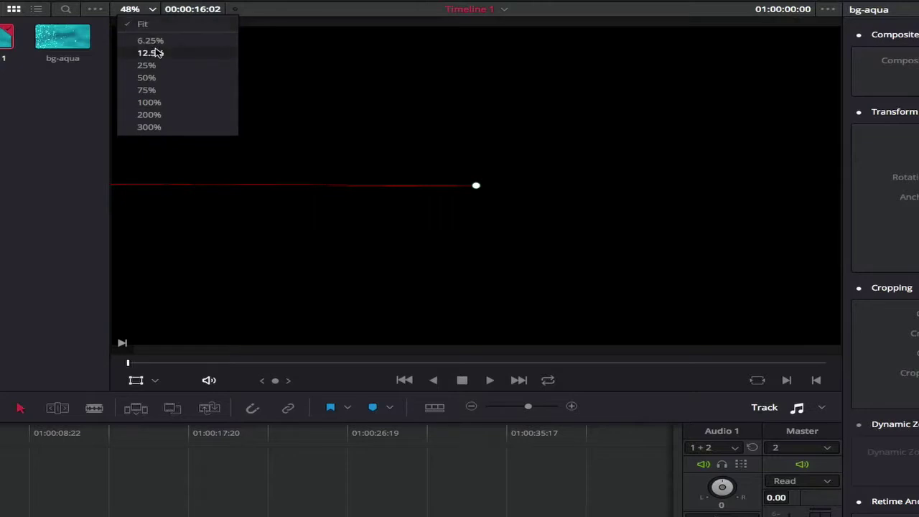
click(155, 78)
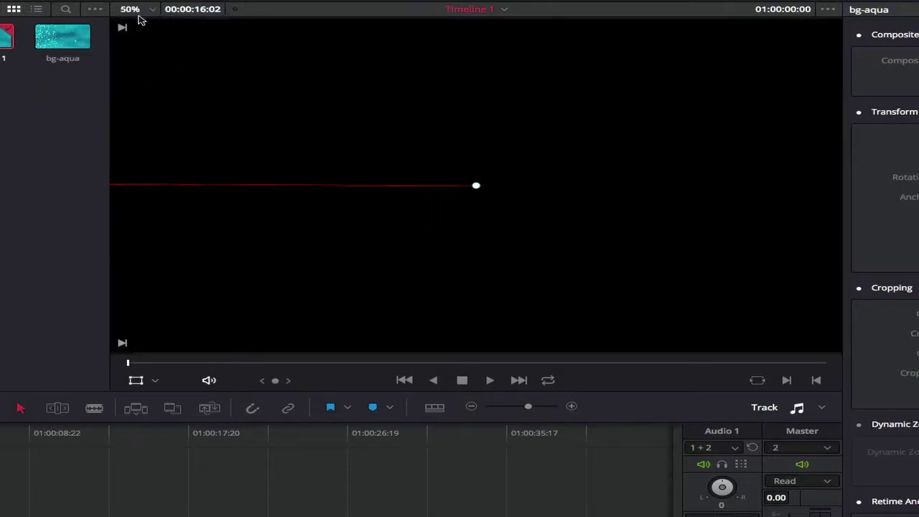
click(151, 10)
click(153, 64)
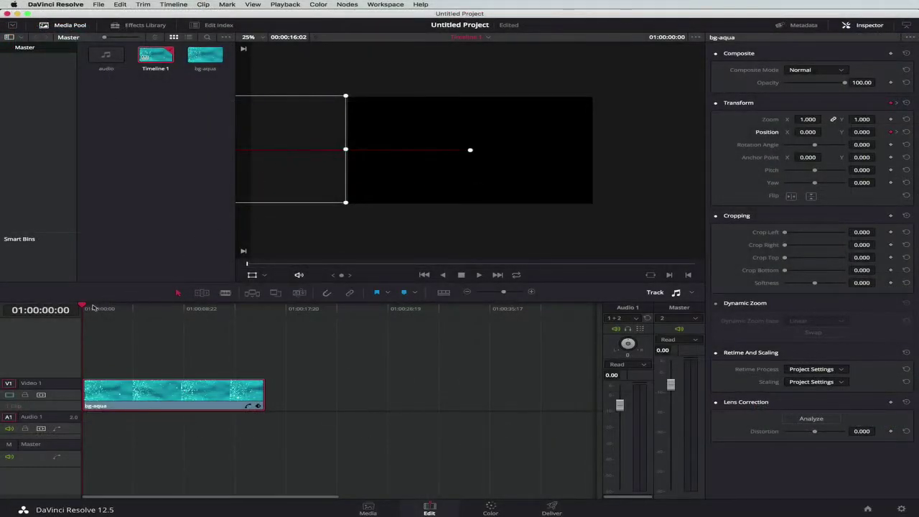
At 01:00:01:14, slide the bg-aqua clip back into the frame to set a second Position keyframe, and fit the viewer zoom.
drag(84, 308, 100, 307)
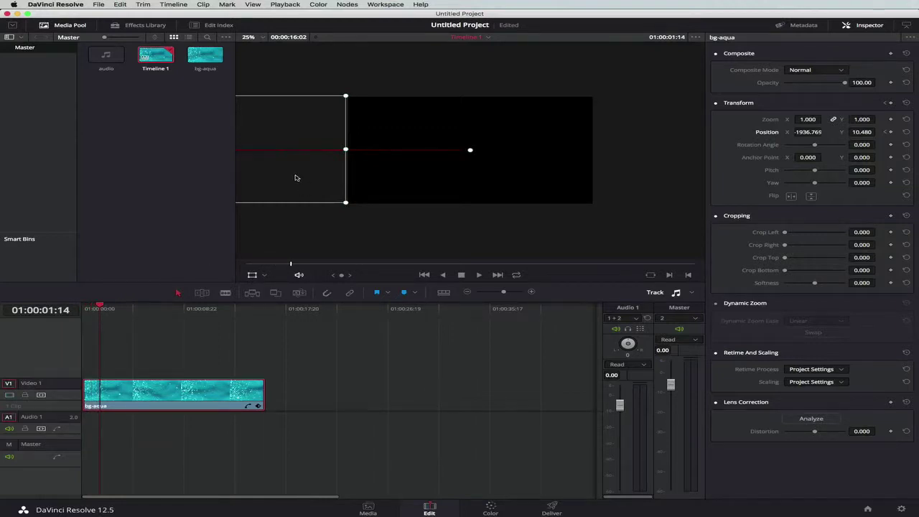
drag(327, 178, 540, 180)
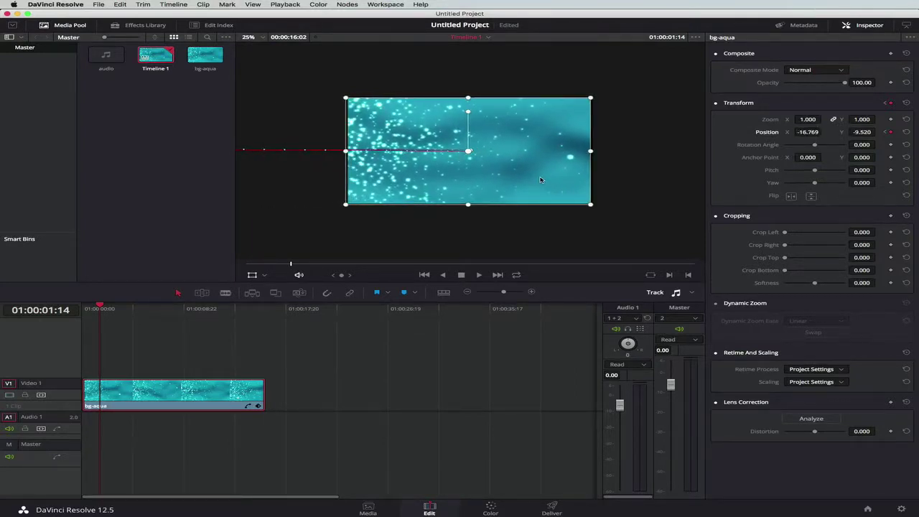
drag(521, 185, 521, 185)
click(263, 39)
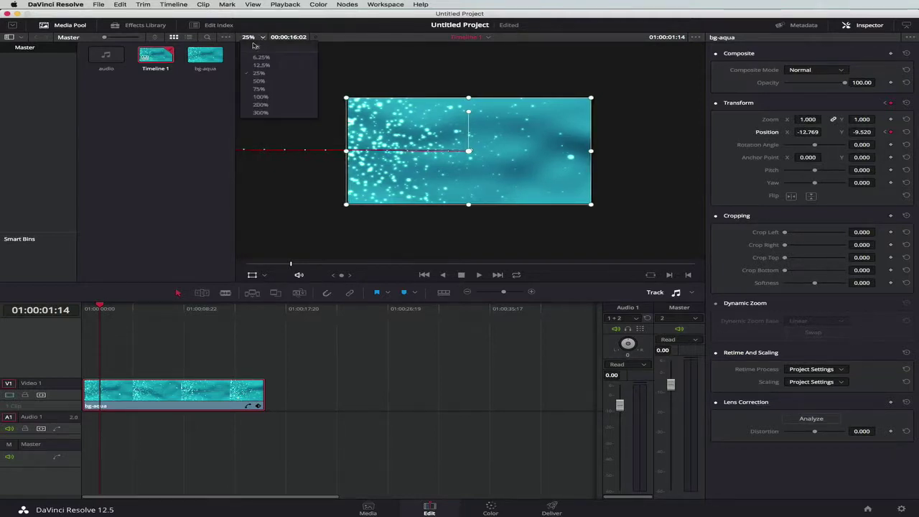
click(256, 48)
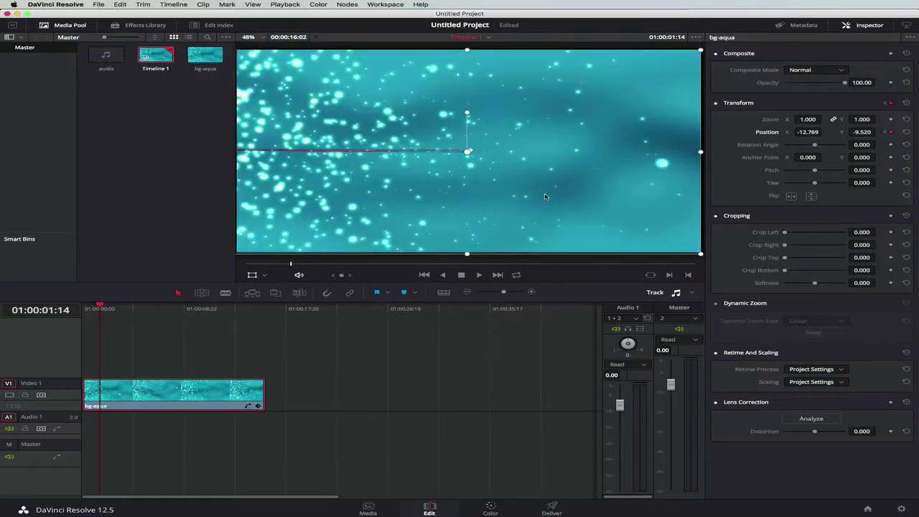
drag(547, 197, 546, 195)
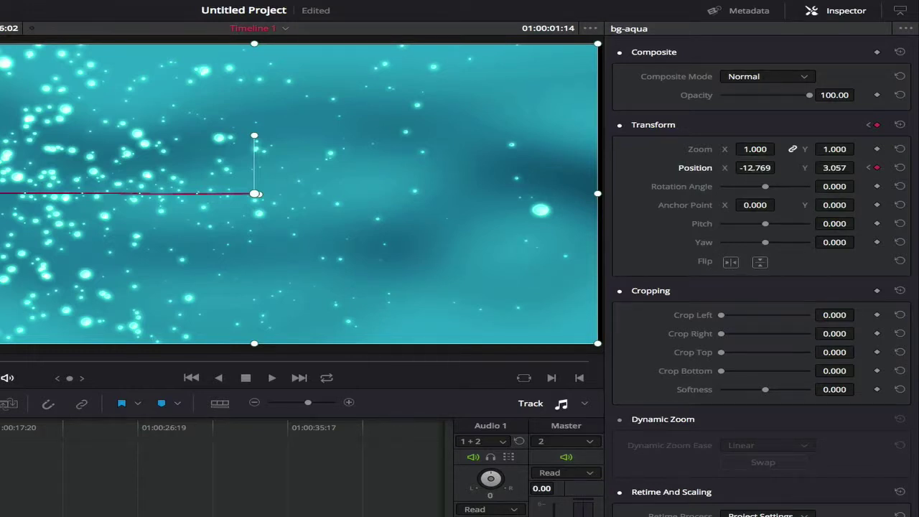
Set the bg-aqua clip's Position X and Y to 0 at the 01:00:01:14 keyframe.
click(756, 169)
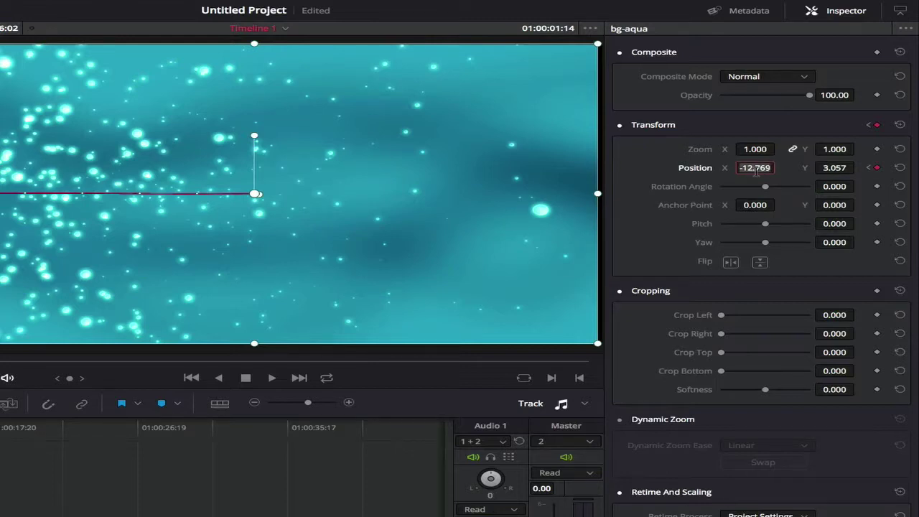
text(0)
key(Return)
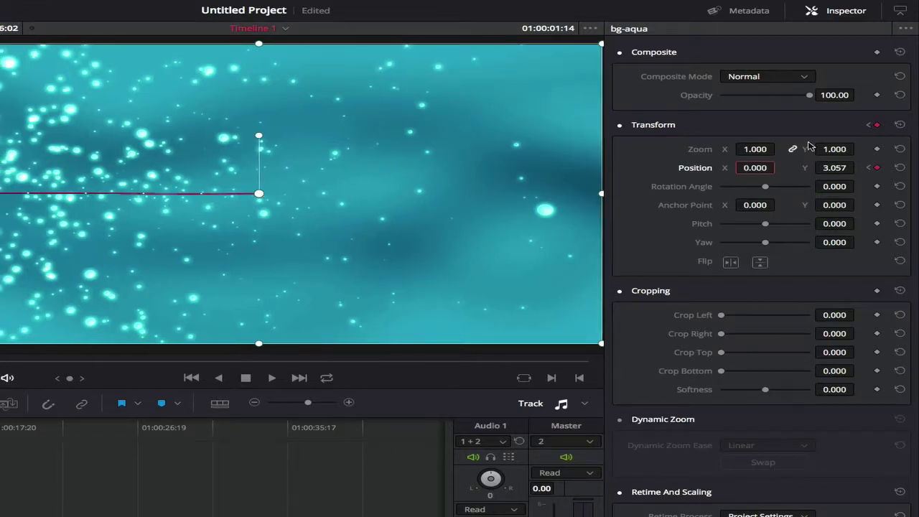
click(824, 168)
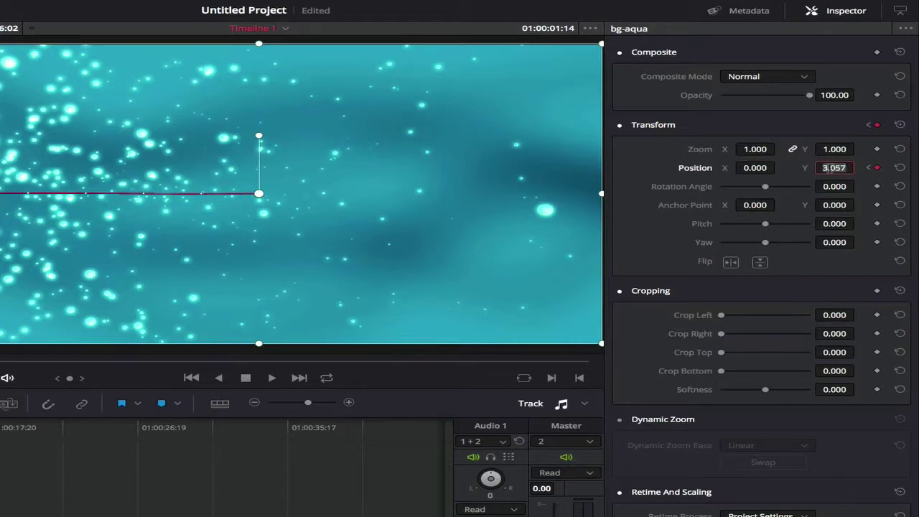
text(0)
key(Return)
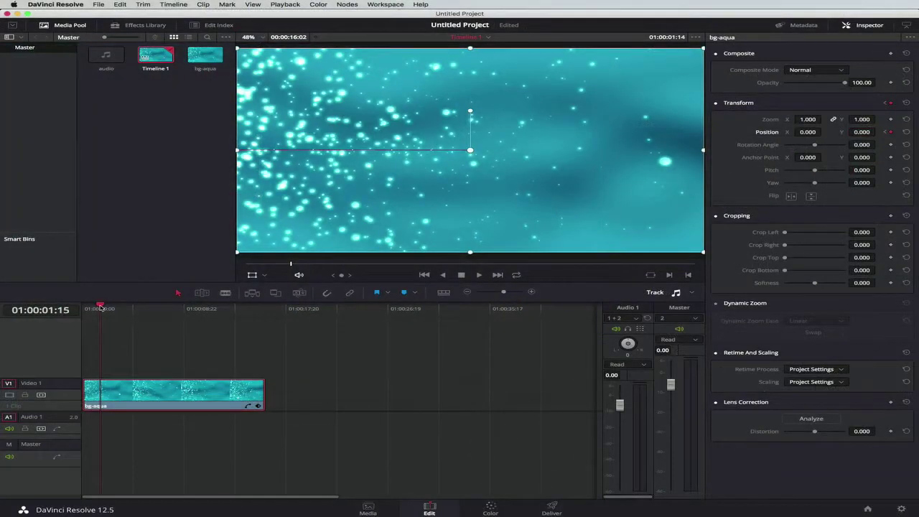
Hide the viewer's transform controls and play the bg-aqua slide-in animation from the timeline start.
key(Home)
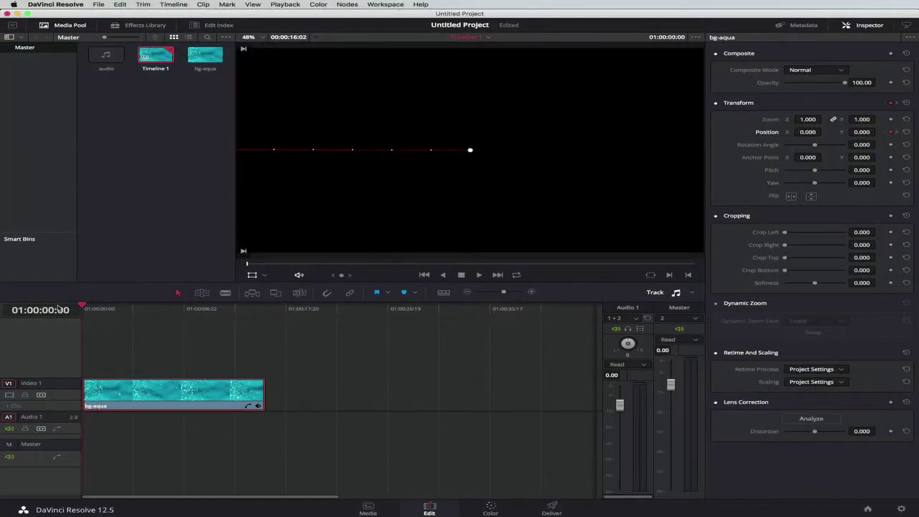
click(251, 273)
key(space)
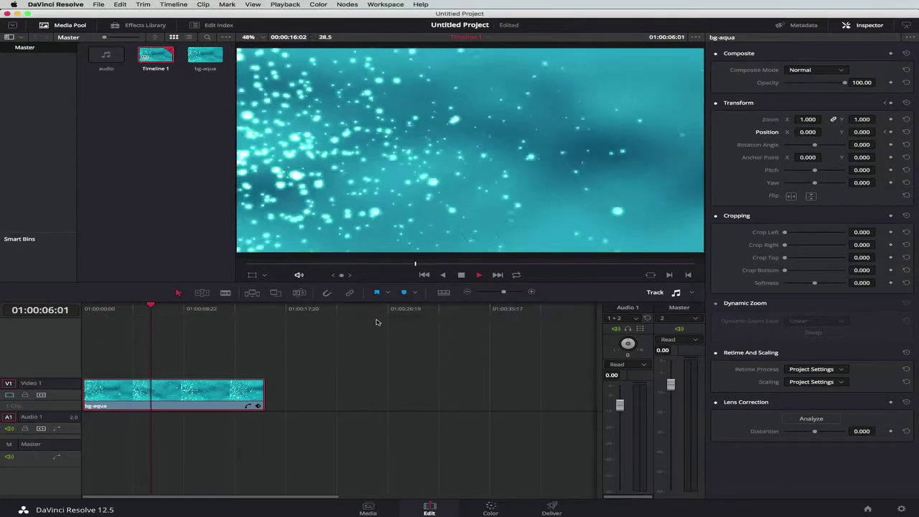
key(space)
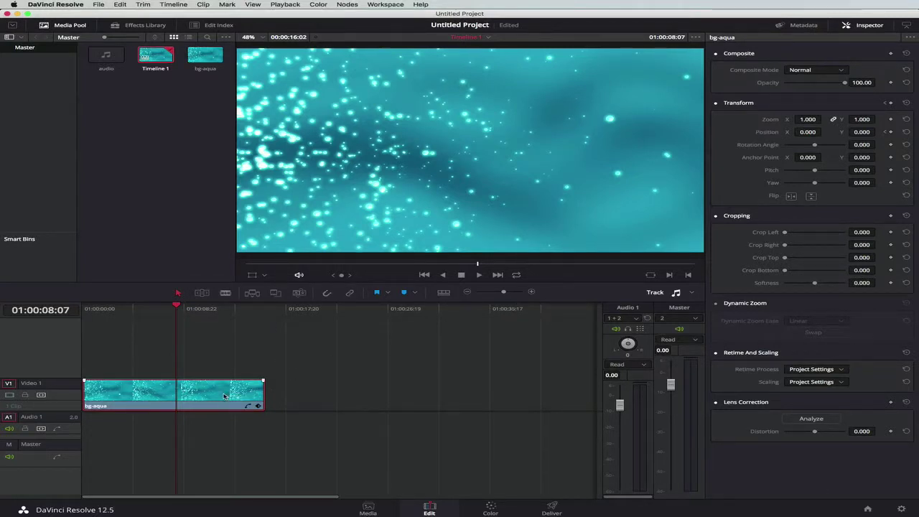
Add a second bg-aqua clip from the media pool on a new Video 2 track, starting where the first clip ends.
right_click(223, 395)
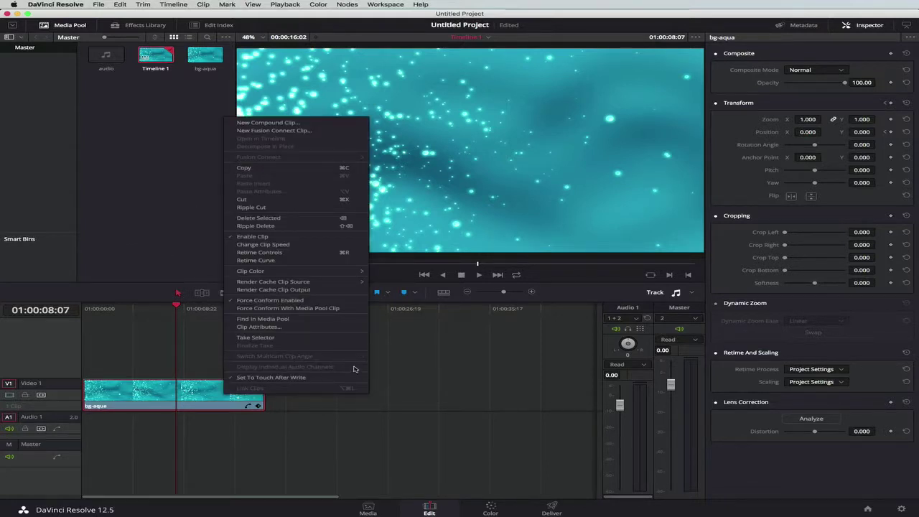
click(399, 368)
drag(195, 54, 298, 369)
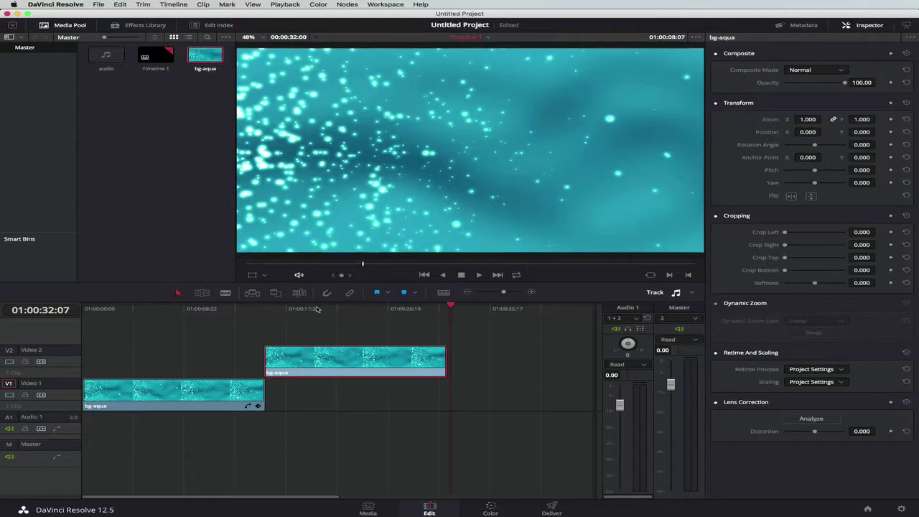
Nudge the second bg-aqua clip slightly later on Video 2 and play across the join between the two clips.
click(260, 313)
drag(506, 291, 511, 291)
drag(402, 368, 406, 366)
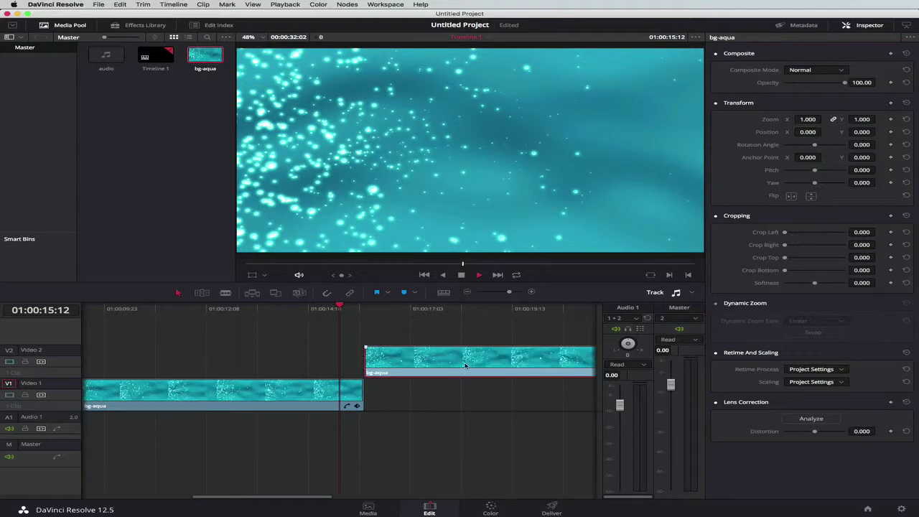
key(space)
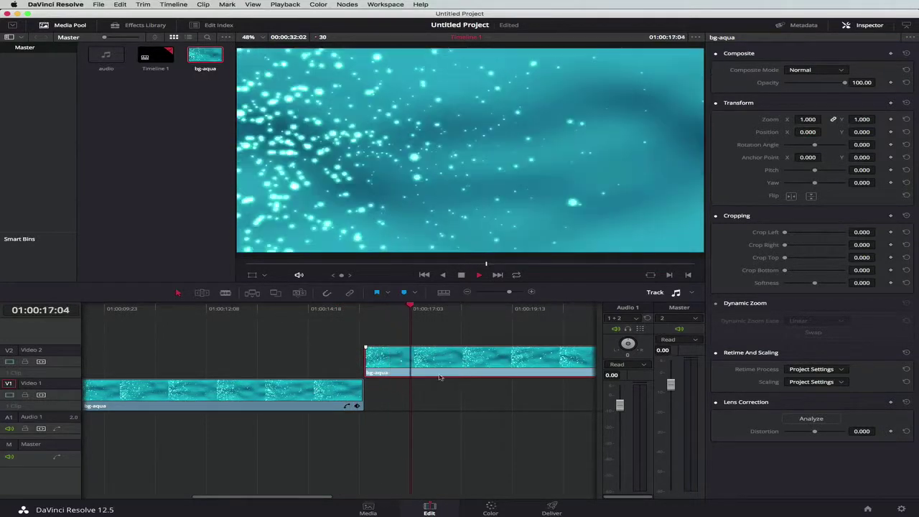
key(space)
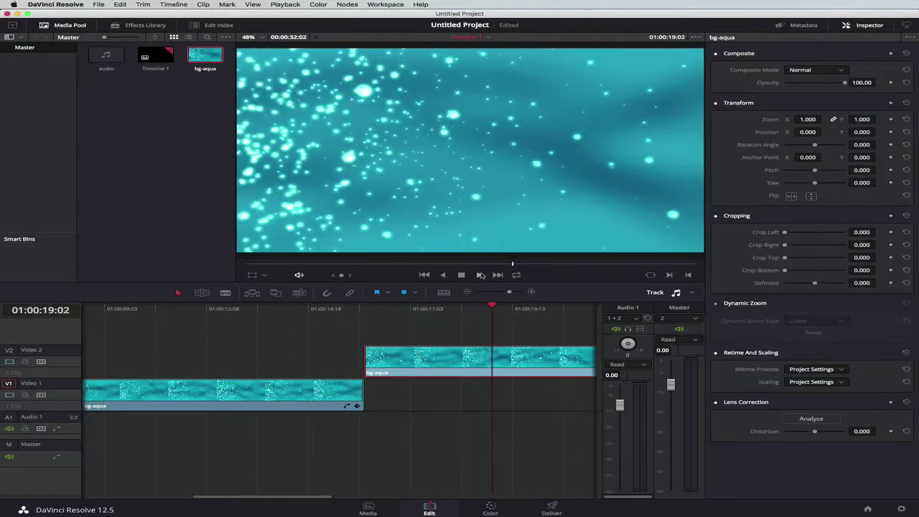
Paste two more copies of the bg-aqua clip one after another at the end of Video 2 and return the playhead to the timeline start.
drag(513, 294, 502, 293)
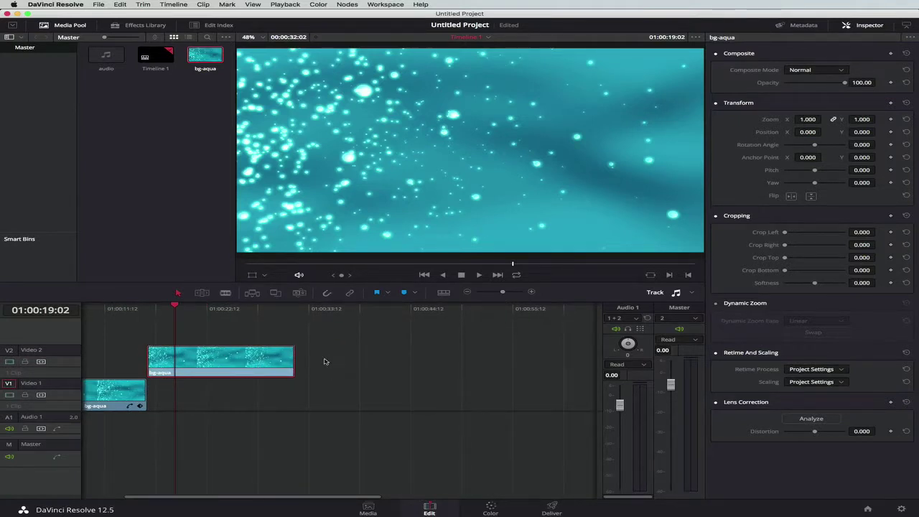
click(295, 315)
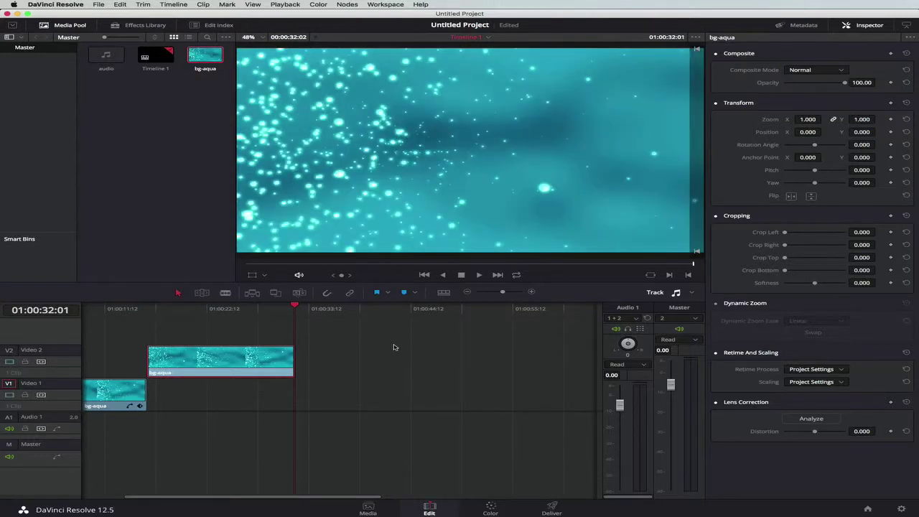
key(super+v)
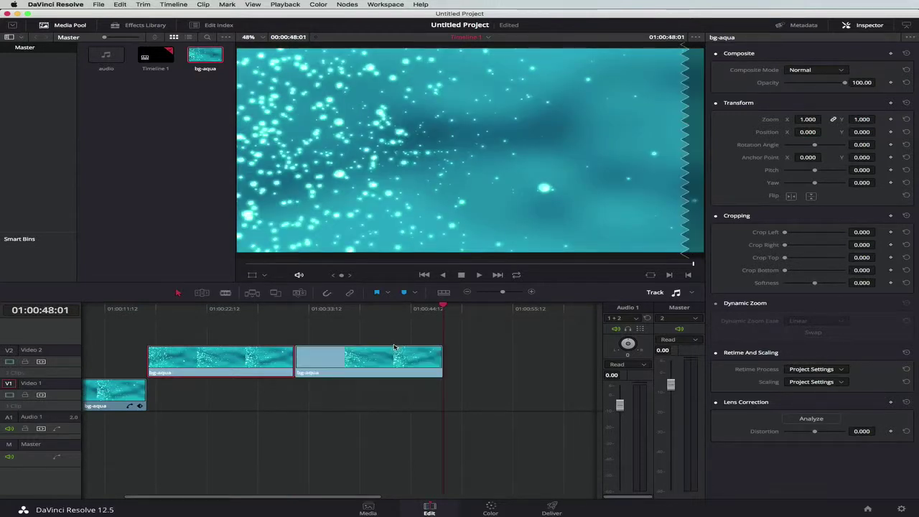
key(super+v)
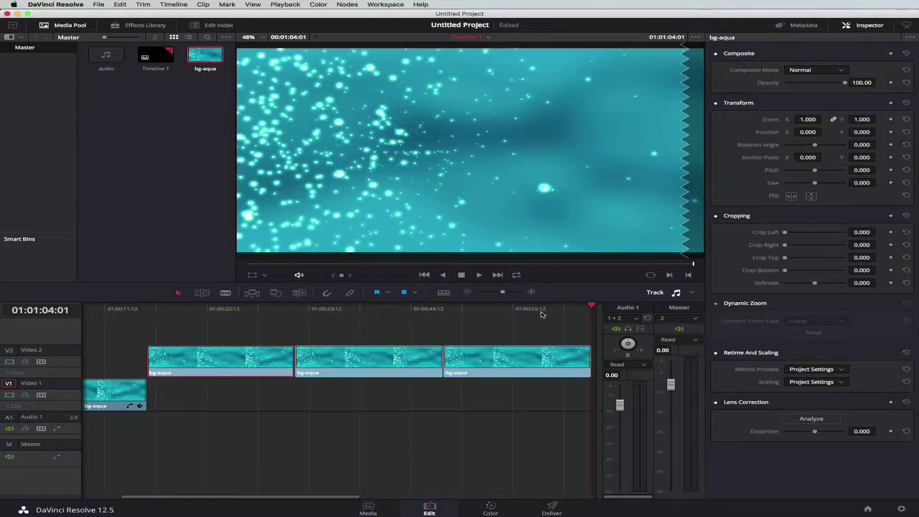
scroll(542, 313, right, 3)
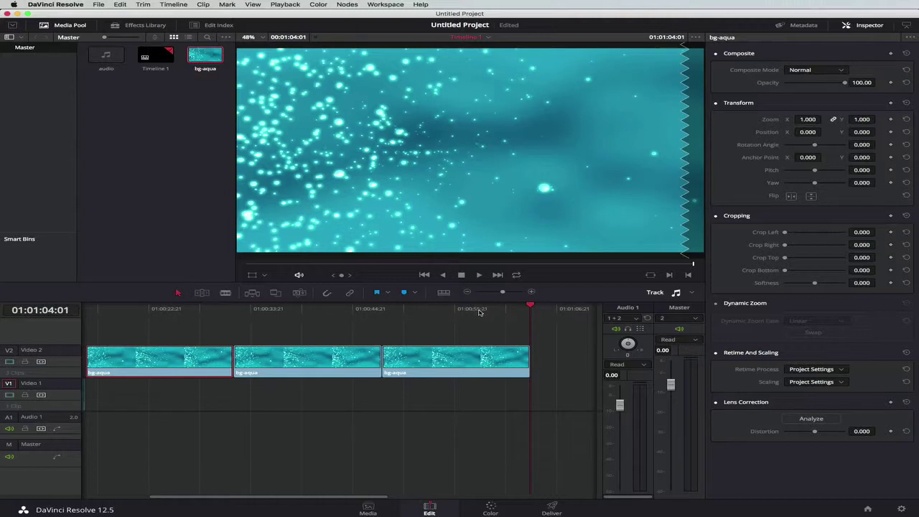
drag(529, 306, 10, 306)
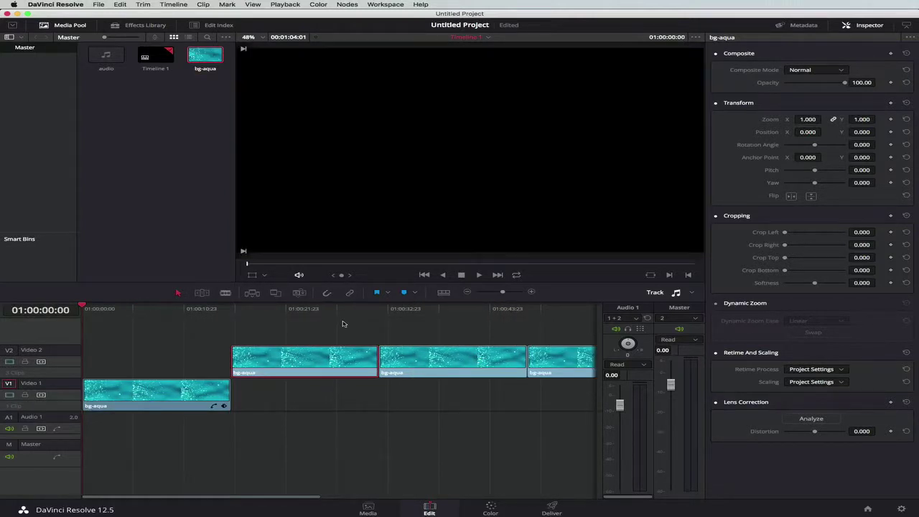
Add a Text title from the Effects Library on a new Video 3 track above the first bg-aqua clip.
click(141, 24)
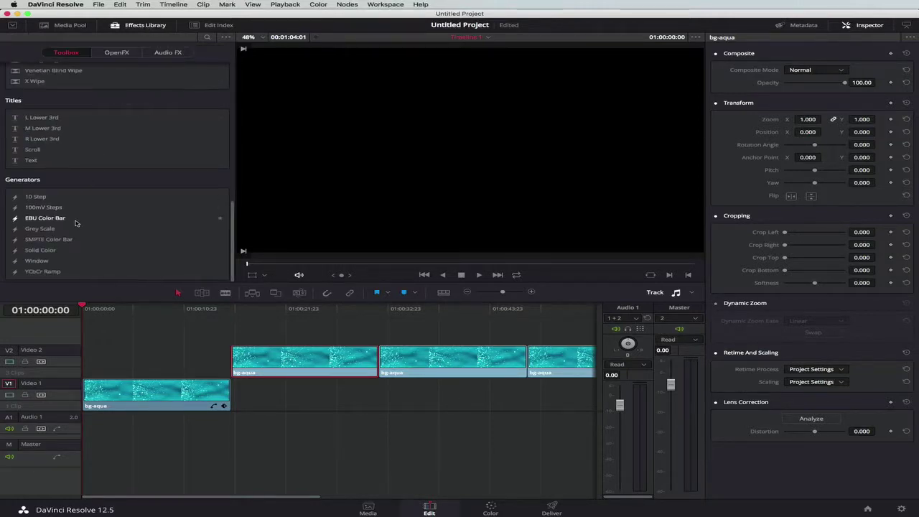
scroll(73, 223, up, 1)
drag(30, 180, 119, 328)
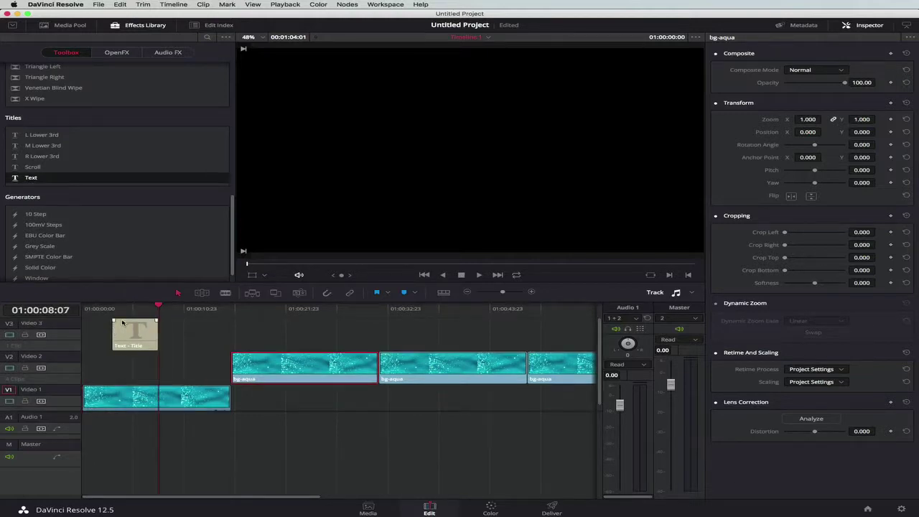
Move the playhead to 01:00:05:19 over the title clip and change its text to "Hi There".
click(135, 308)
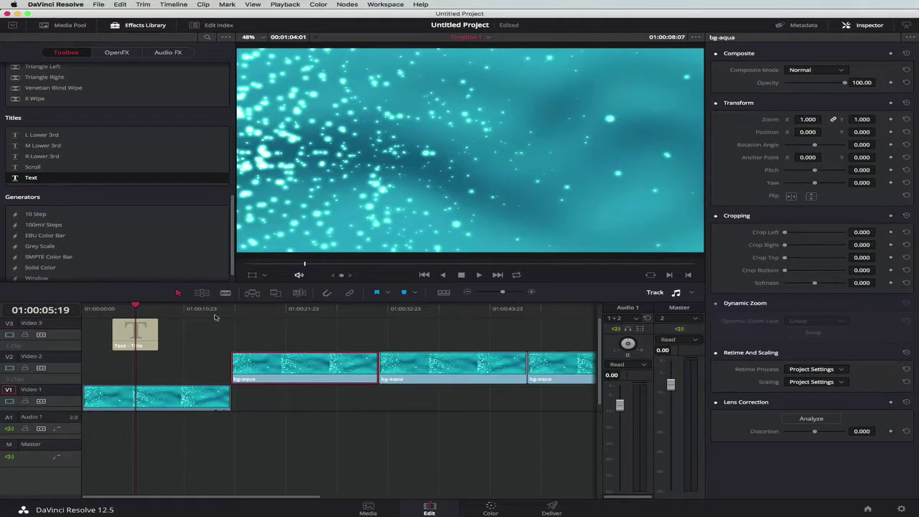
click(129, 337)
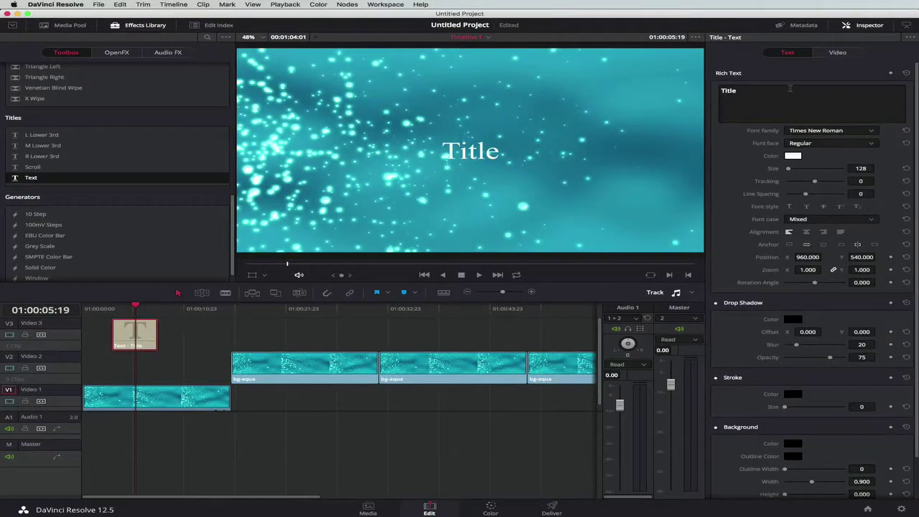
double_click(728, 91)
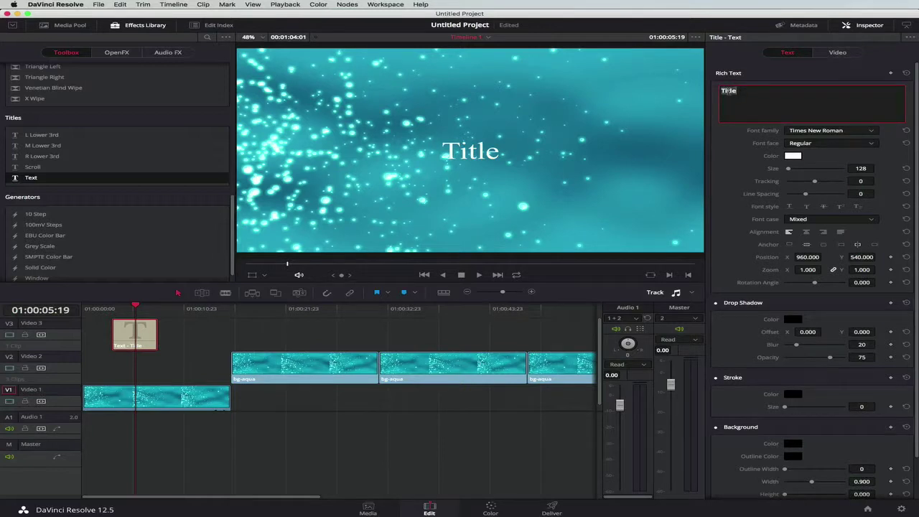
text(Hi There)
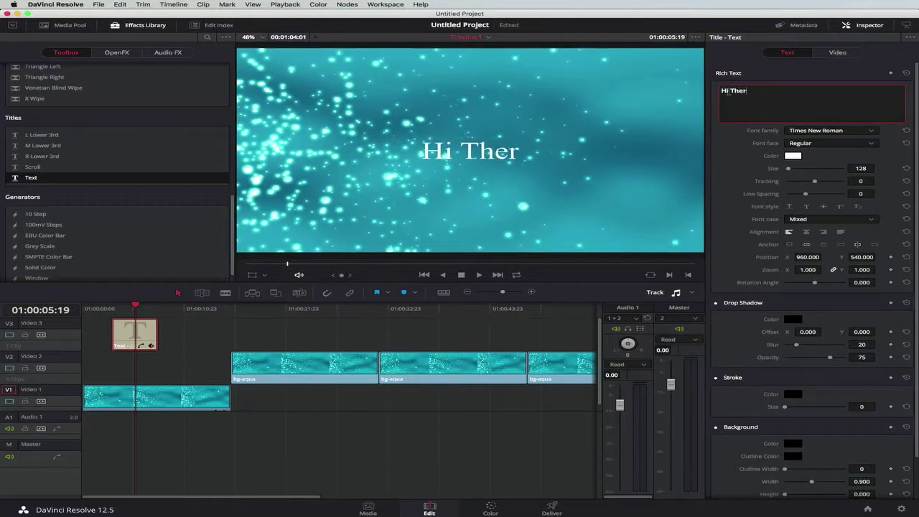
Move the title up in the frame with the viewer's transform controls to about X 12.6, Y 322.8, and show its video properties.
click(253, 278)
drag(458, 208, 462, 153)
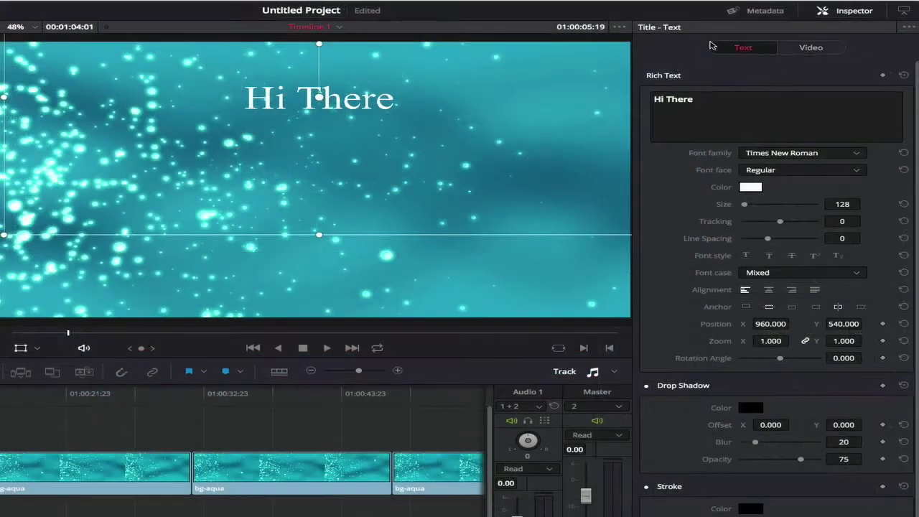
click(825, 49)
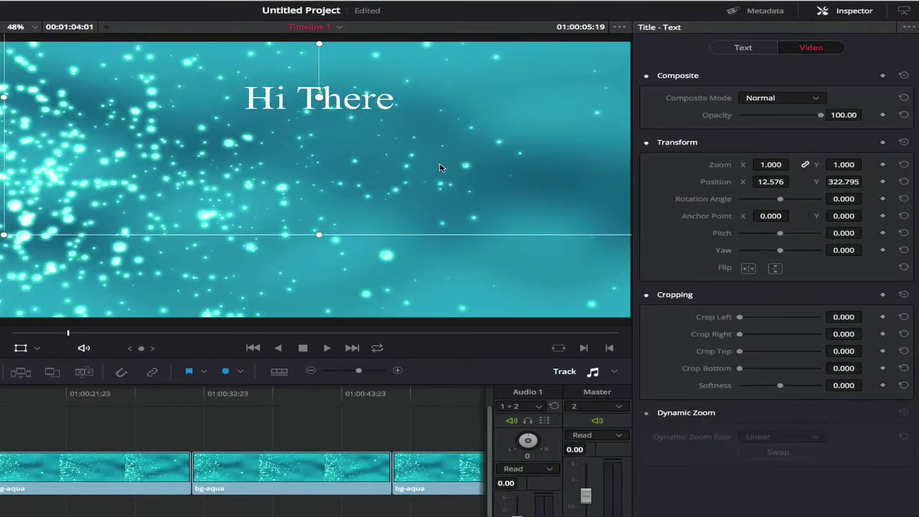
Nudge the "Hi There" title to about X 4.2, Y 339.6 in the frame and show its text properties.
drag(440, 188, 437, 164)
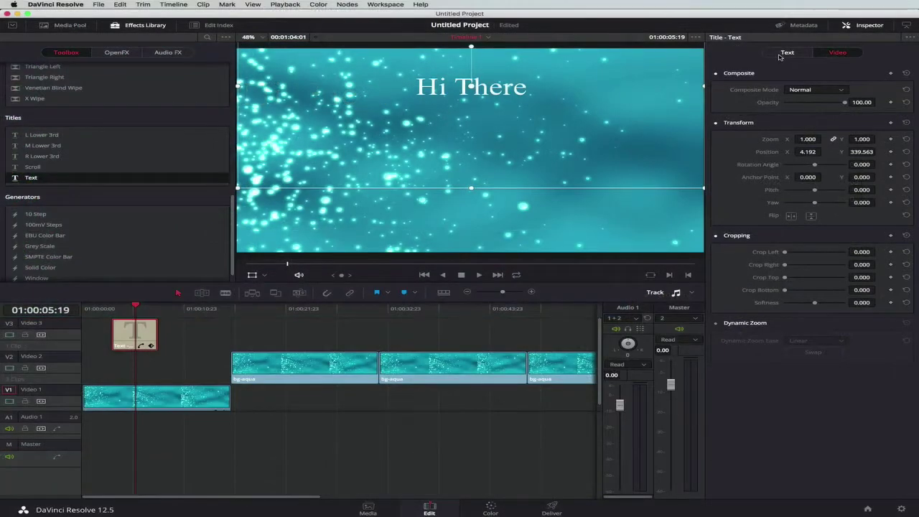
click(781, 54)
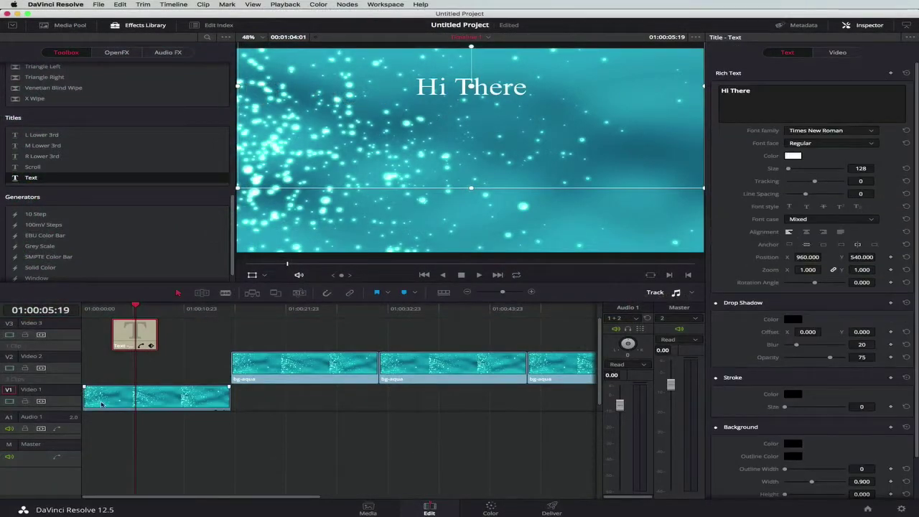
Add a Scroll title on a new Video 4 track overlapping the Text title, select it and move the playhead to 01:00:07:20.
scroll(189, 342, right, 2)
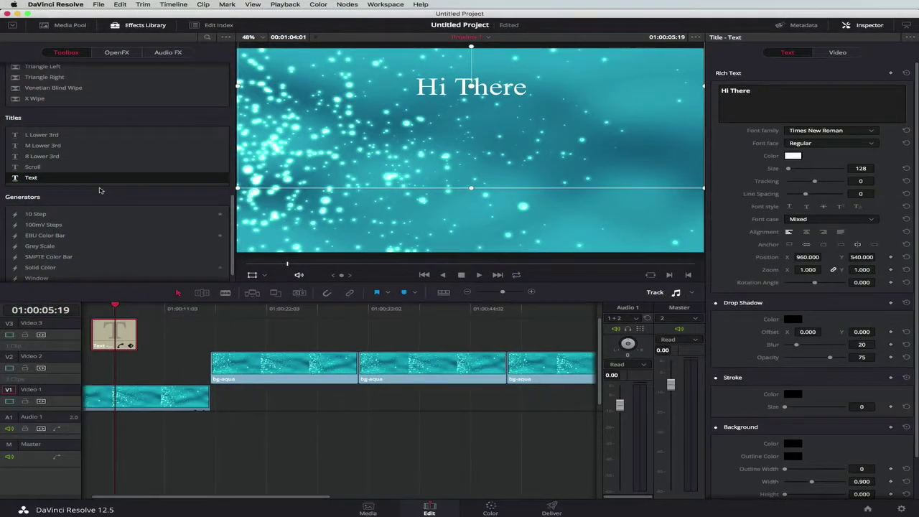
drag(42, 169, 111, 334)
click(144, 333)
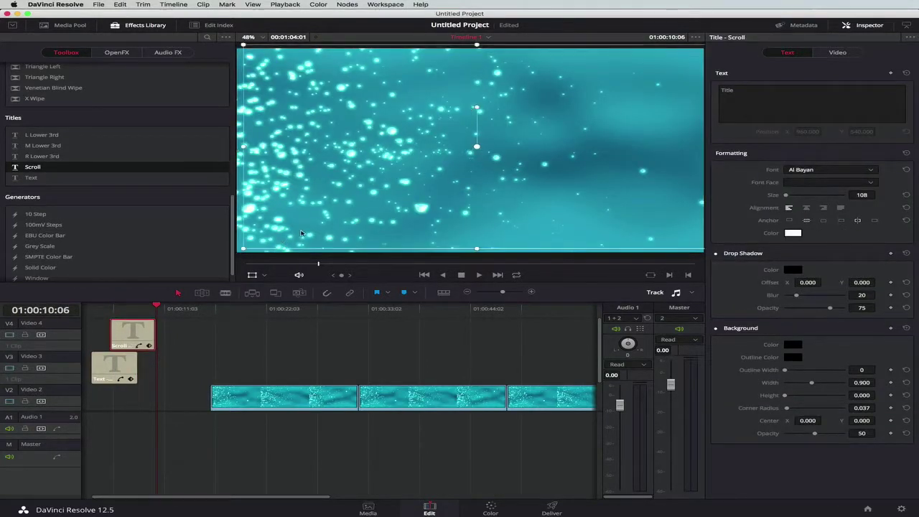
click(134, 309)
scroll(134, 311, left, 2)
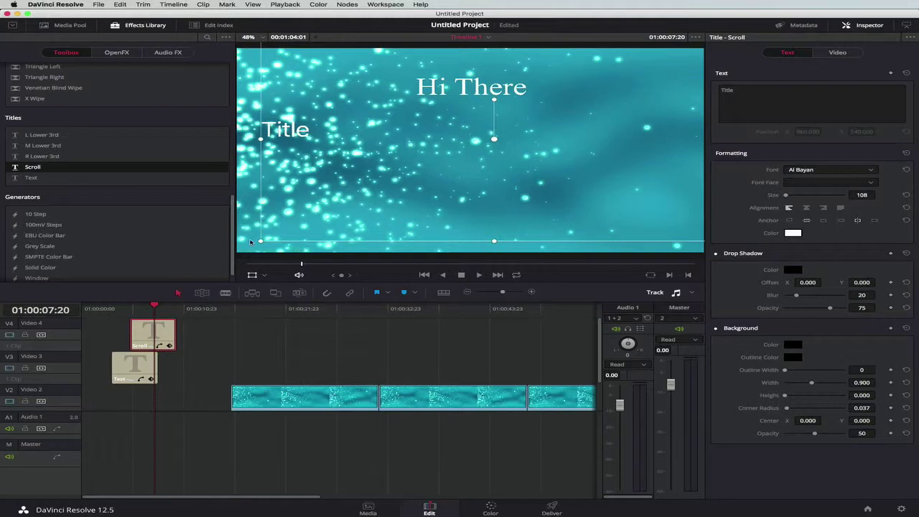
Shrink the Scroll title's frame to about two thirds, move it below "Hi There" and center-align its text.
drag(262, 242, 340, 206)
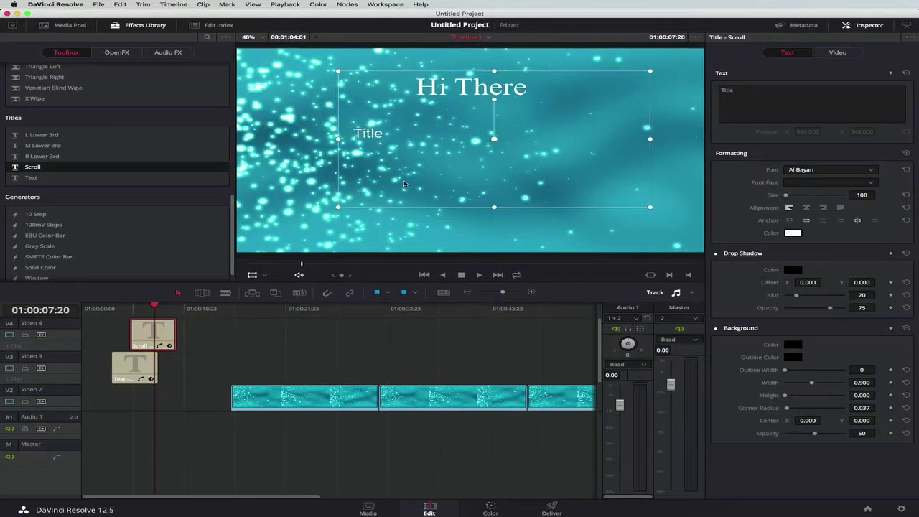
drag(403, 185, 391, 215)
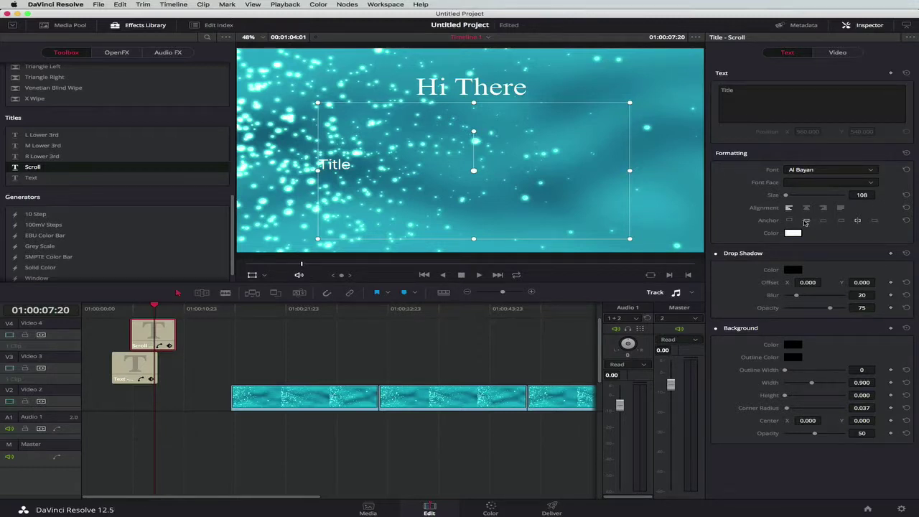
click(806, 207)
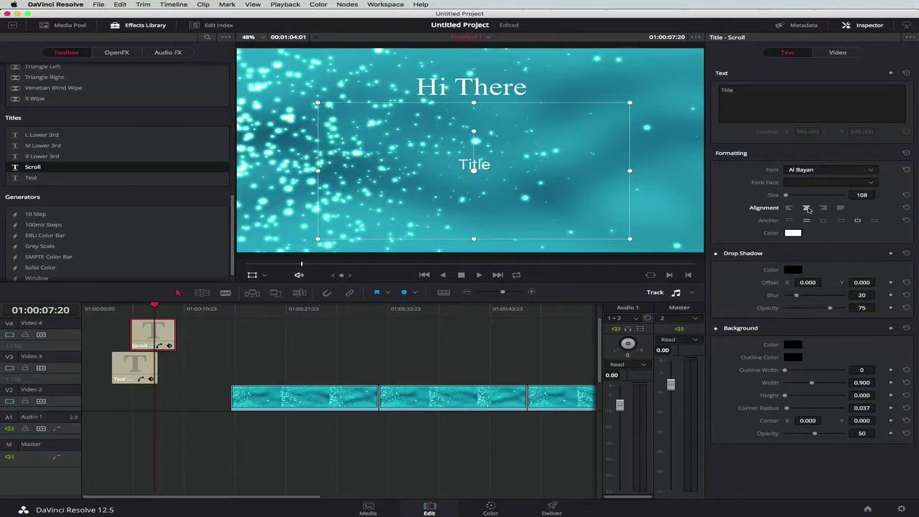
Replace the Scroll title's text with the four lines "Text 1", "t2", "t3" and "t4", and play the timeline to preview it.
click(723, 89)
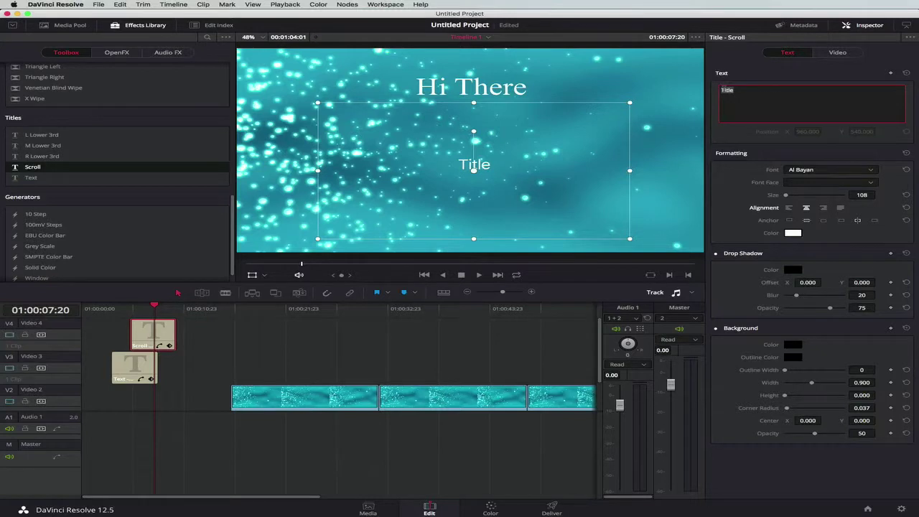
text(Text 1)
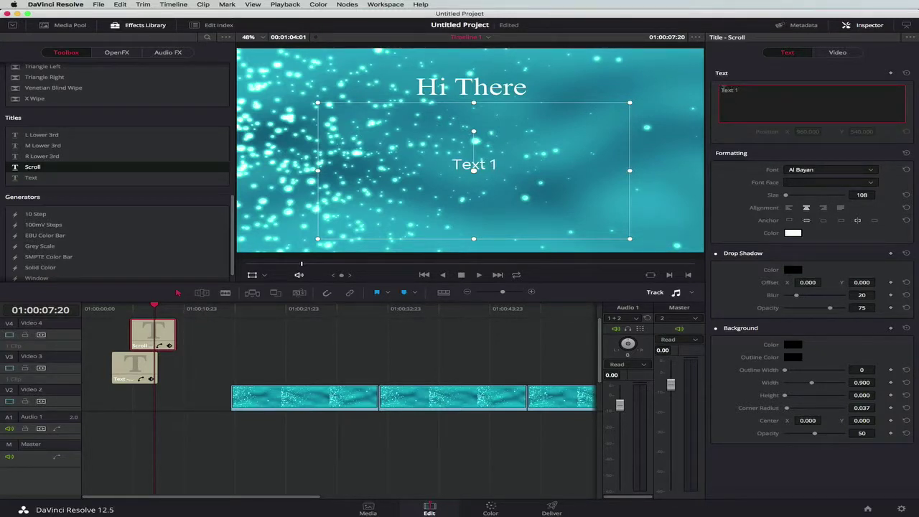
key(Return)
text(t2)
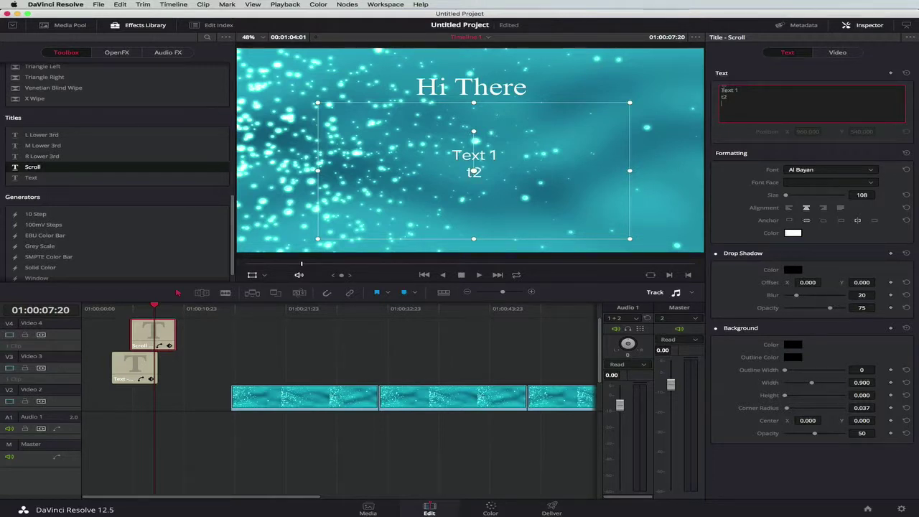
key(Return)
text(t3)
key(Return)
text(t4)
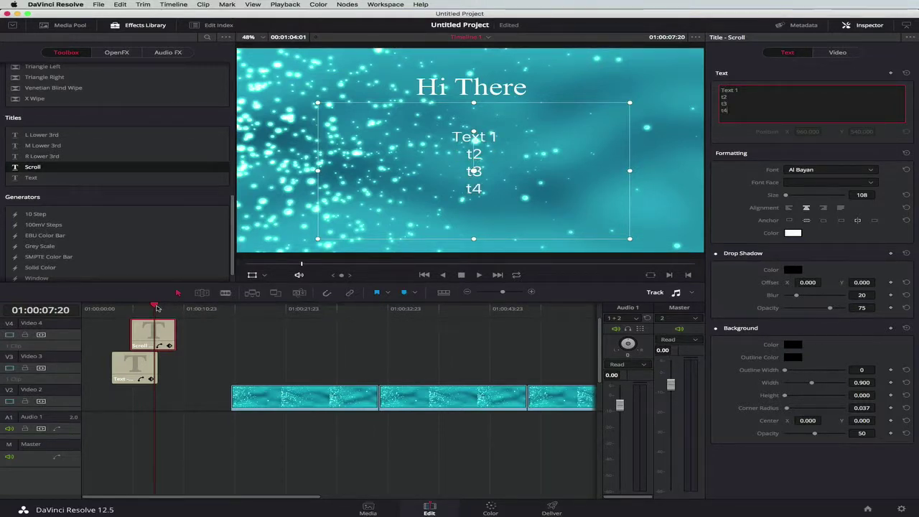
drag(157, 309, 104, 311)
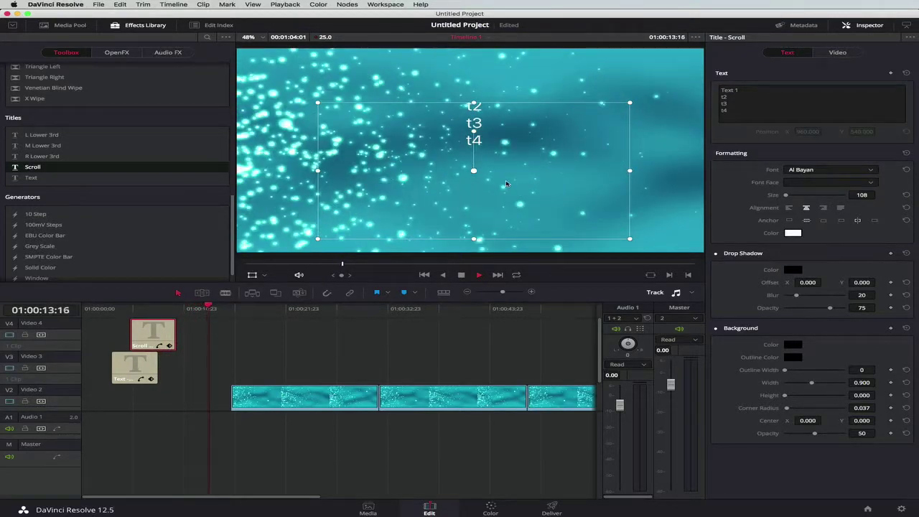
key(space)
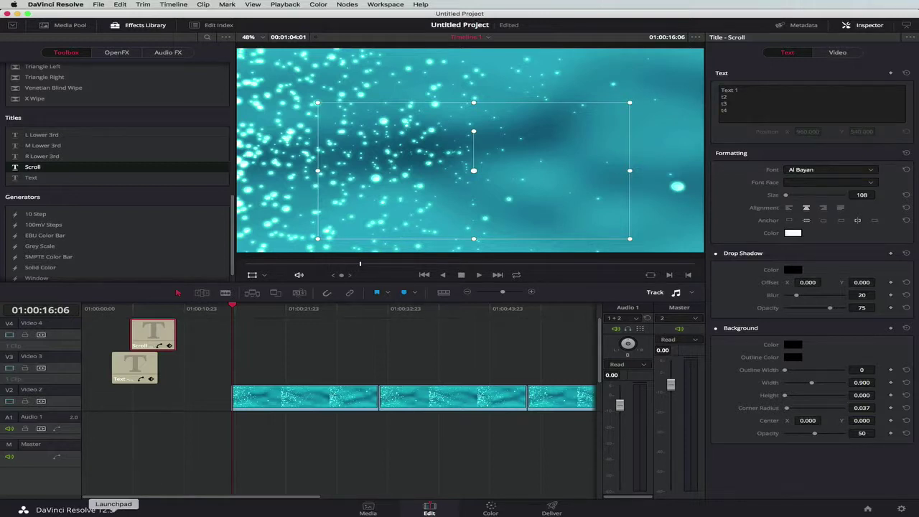
Switch to Finder and add logo.png from the project's media folder to Video 4 at about 20 seconds on the timeline.
click(80, 514)
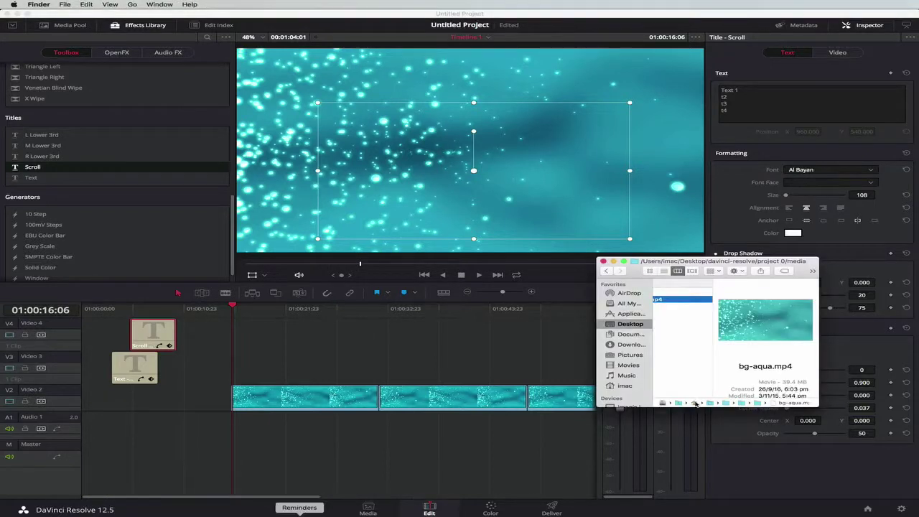
scroll(763, 316, left, 3)
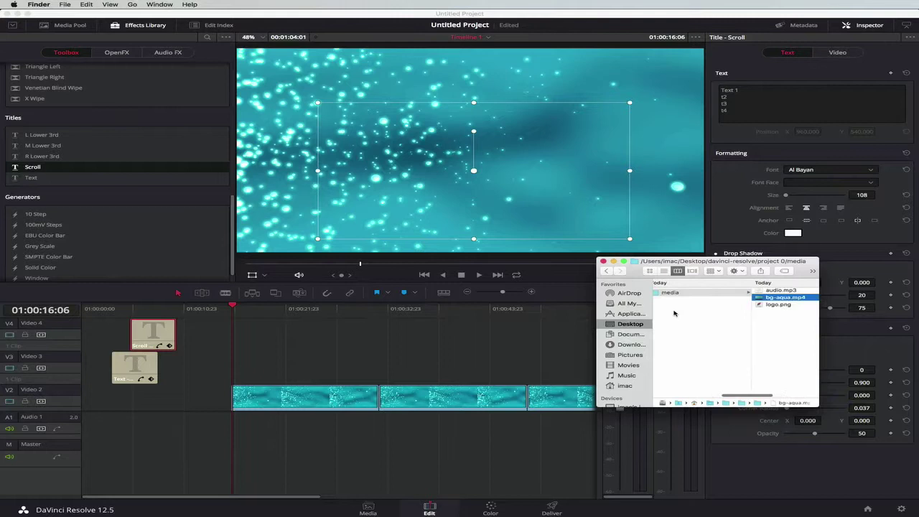
click(776, 306)
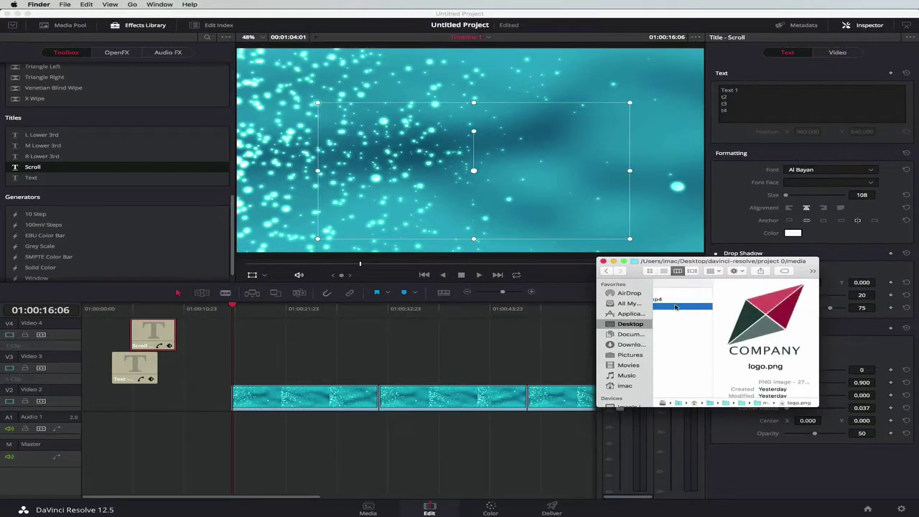
drag(675, 306, 229, 336)
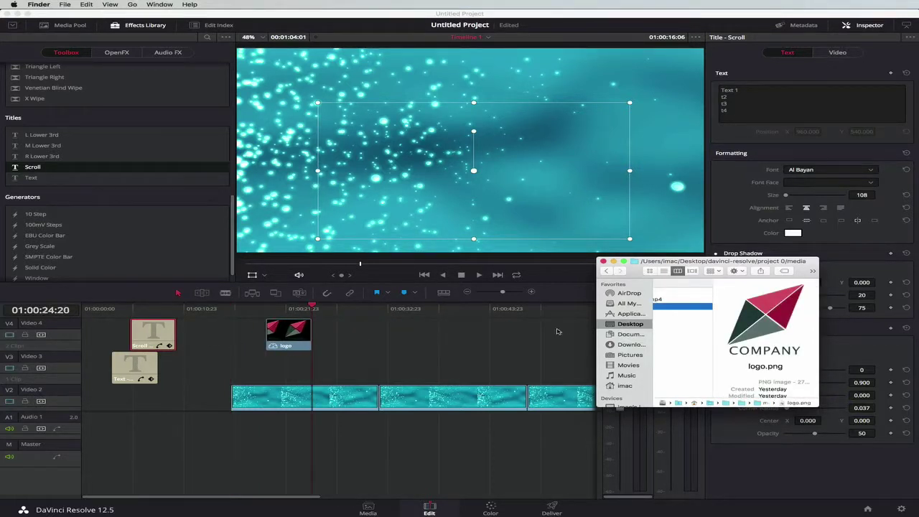
Add audio.mp3 from the media folder to the Audio 1 track near the start of the timeline.
click(669, 293)
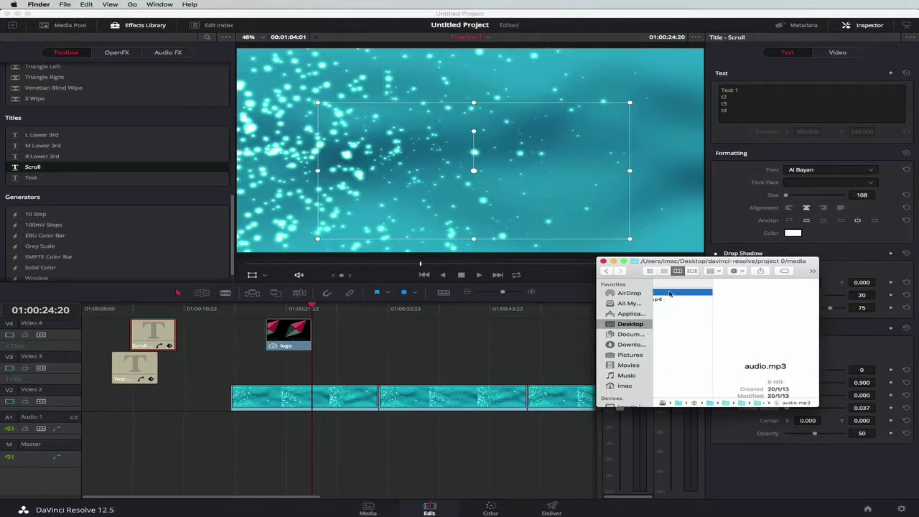
drag(671, 295, 96, 415)
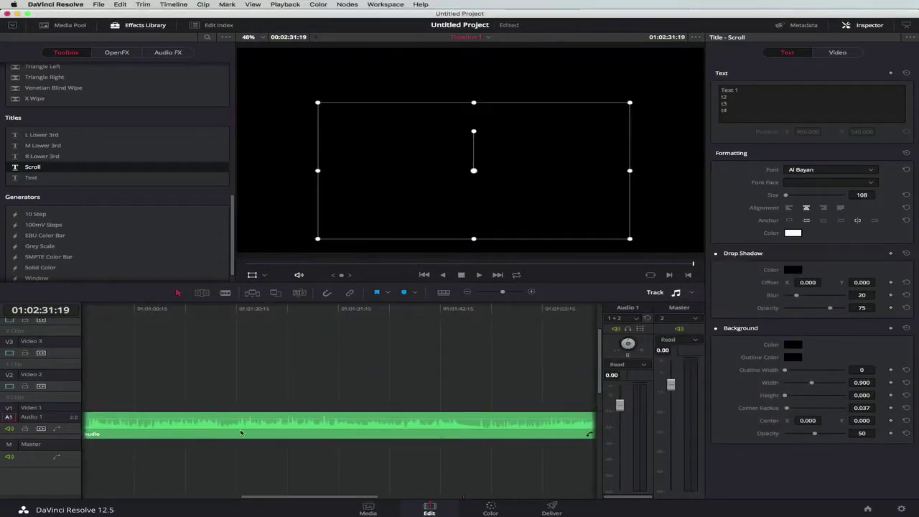
scroll(240, 432, left, 10)
scroll(240, 432, left, 5)
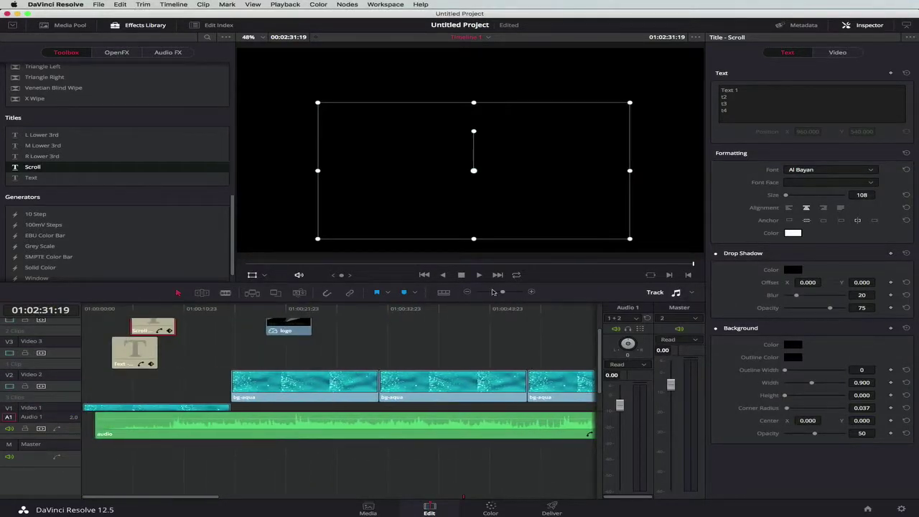
Return the playhead to 01:00:00:00 and move the audio clip to the very start of the timeline.
drag(501, 293, 490, 295)
drag(158, 310, 80, 309)
drag(491, 294, 502, 294)
drag(325, 434, 287, 434)
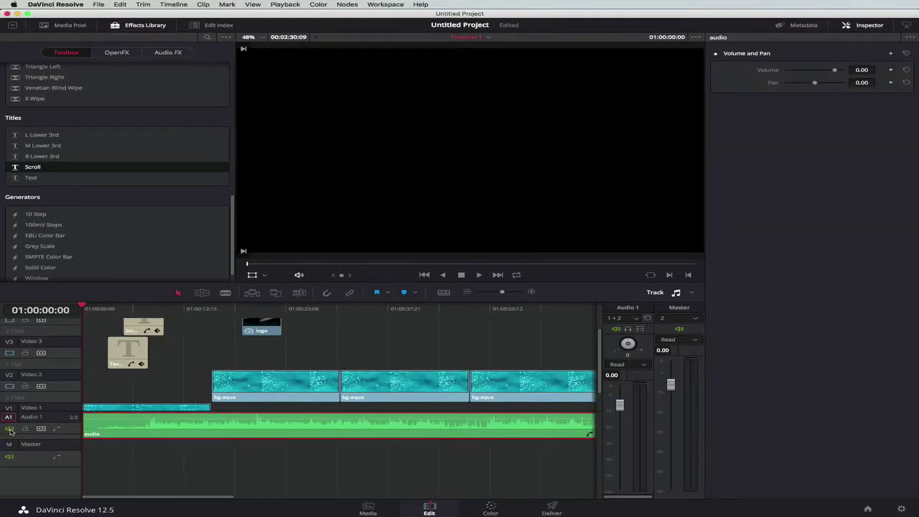
Mute Audio 1, trim a short piece off the audio clip's beginning and move the clip back to the timeline start.
click(9, 430)
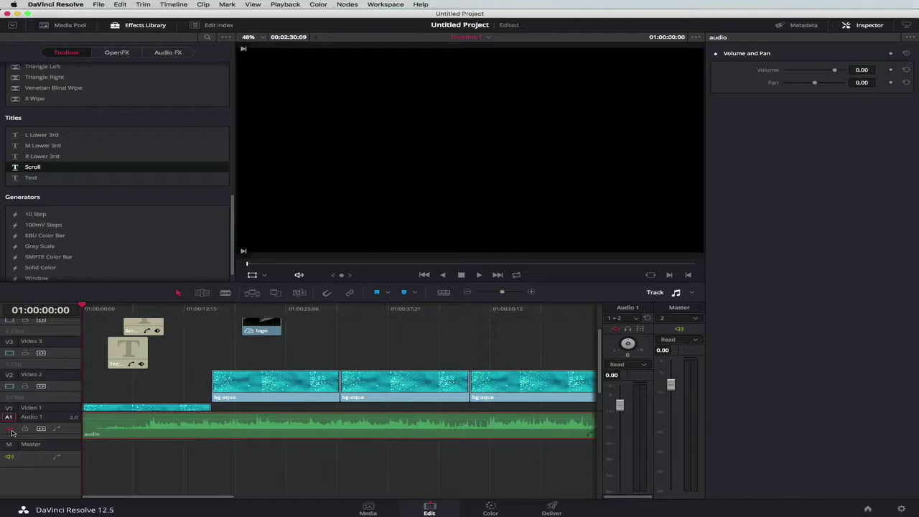
drag(91, 307, 88, 307)
drag(88, 308, 77, 309)
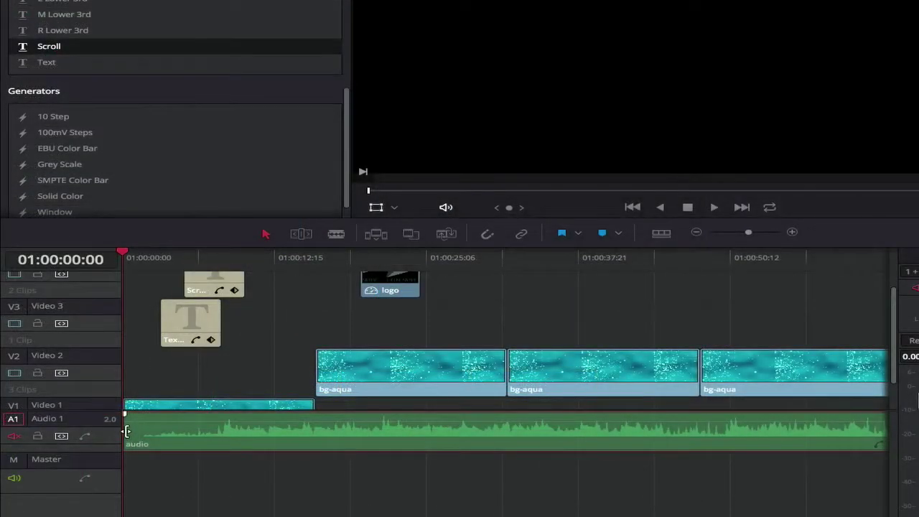
drag(128, 433, 142, 431)
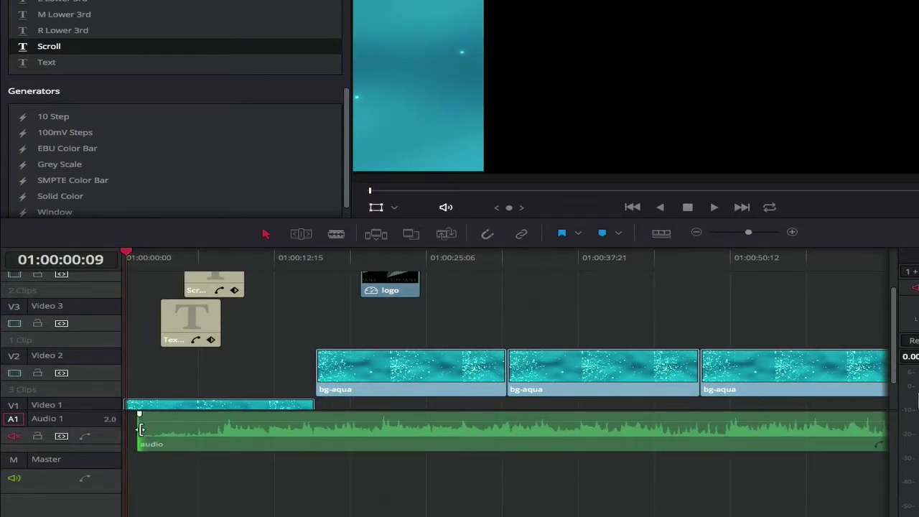
drag(141, 429, 142, 429)
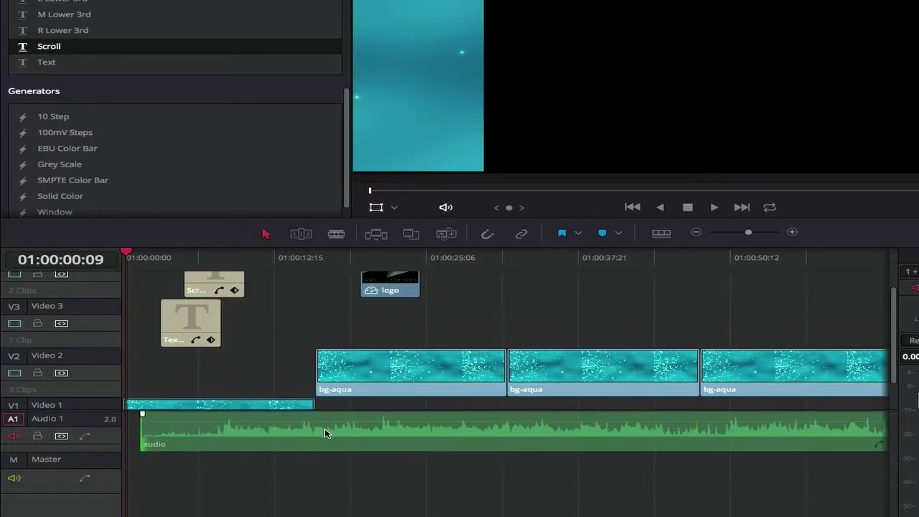
drag(338, 439, 279, 435)
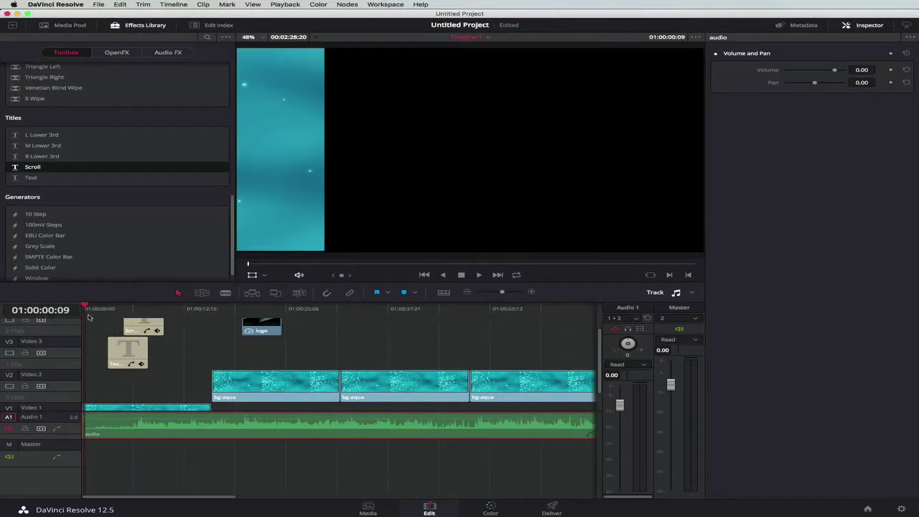
Unmute Audio 1 and play the timeline from 01:00:00:00 for about 12 seconds to check the audio.
click(9, 429)
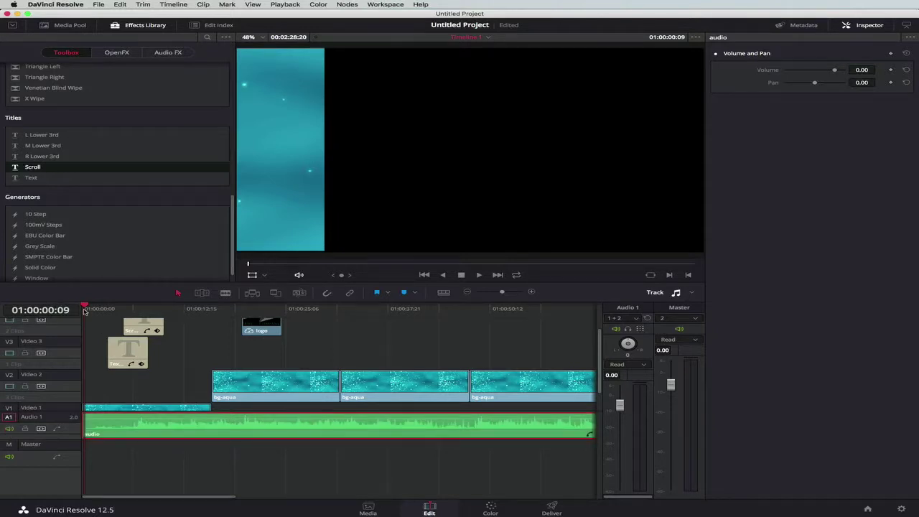
drag(86, 307, 63, 311)
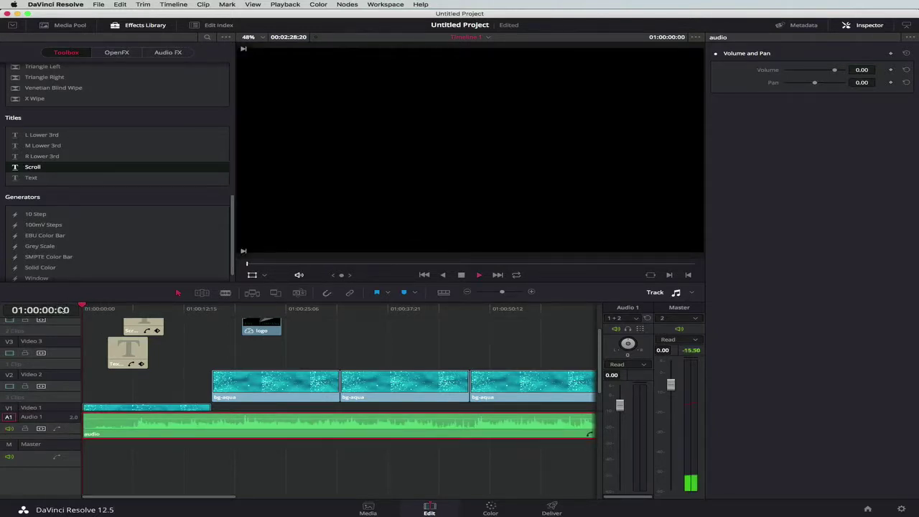
key(space)
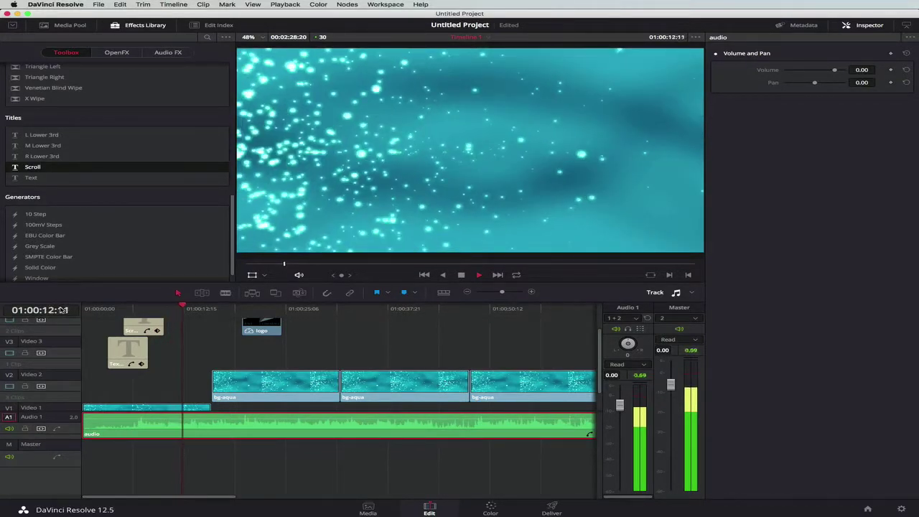
key(space)
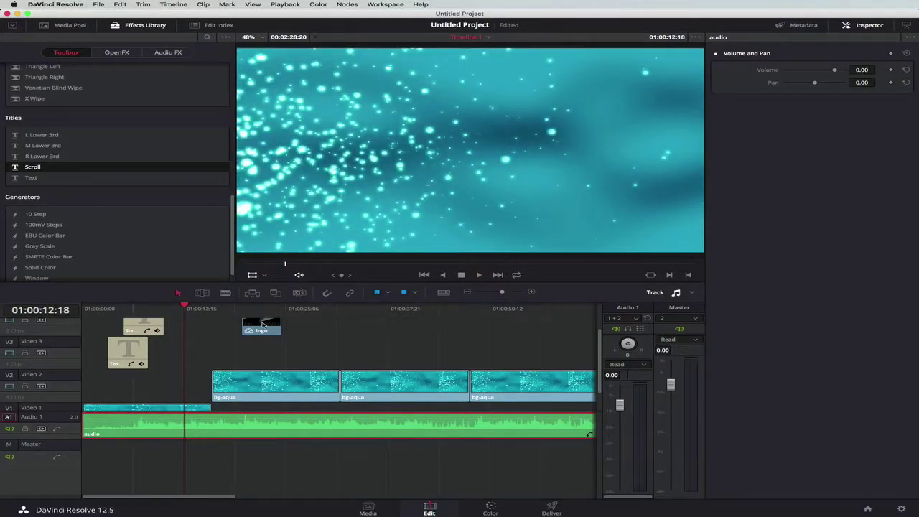
Move the logo clip 04:22 earlier and down onto Video 3, above the start of the first Video 2 clip.
drag(263, 324, 222, 351)
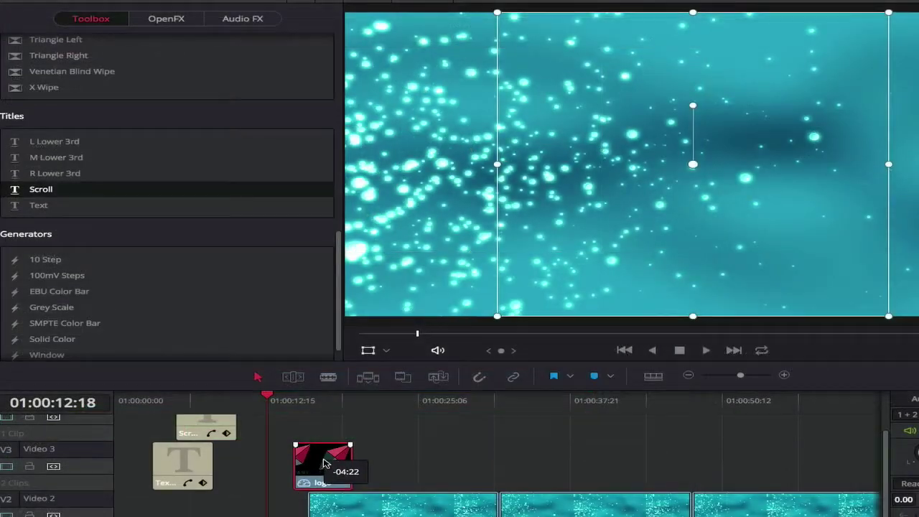
drag(323, 463, 323, 463)
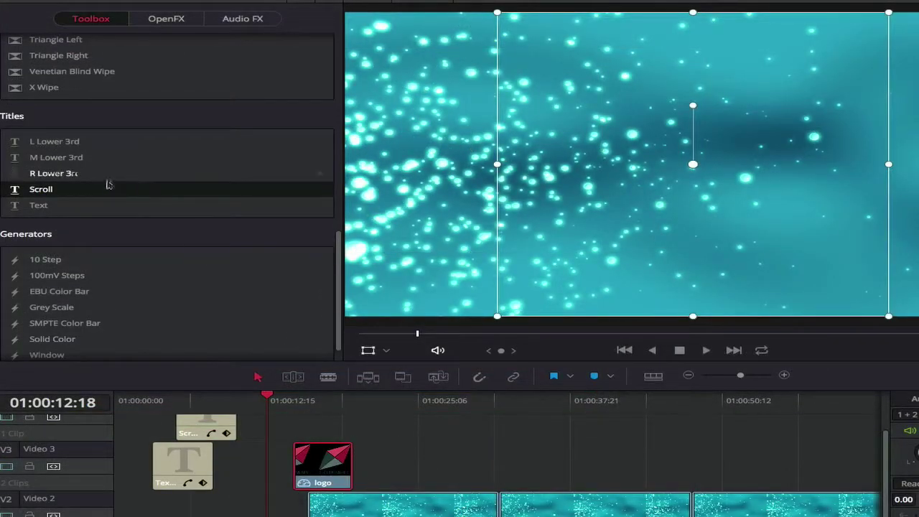
Apply a Cross Dissolve transition to both the start and the end of the logo clip on Video 3.
scroll(107, 185, up, 10)
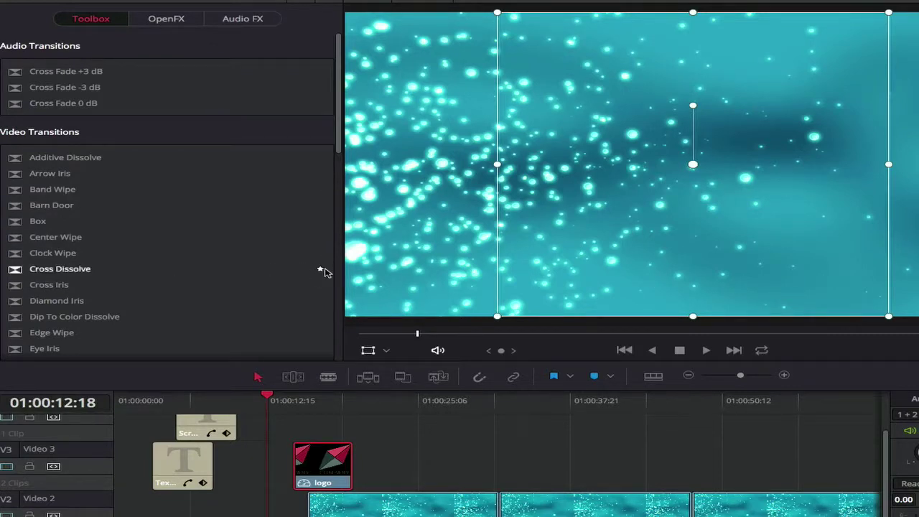
click(111, 278)
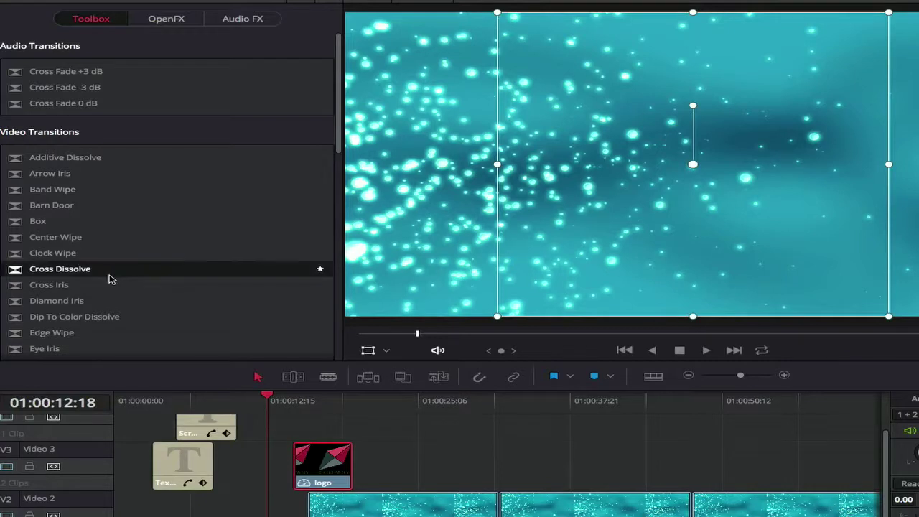
drag(92, 277, 299, 446)
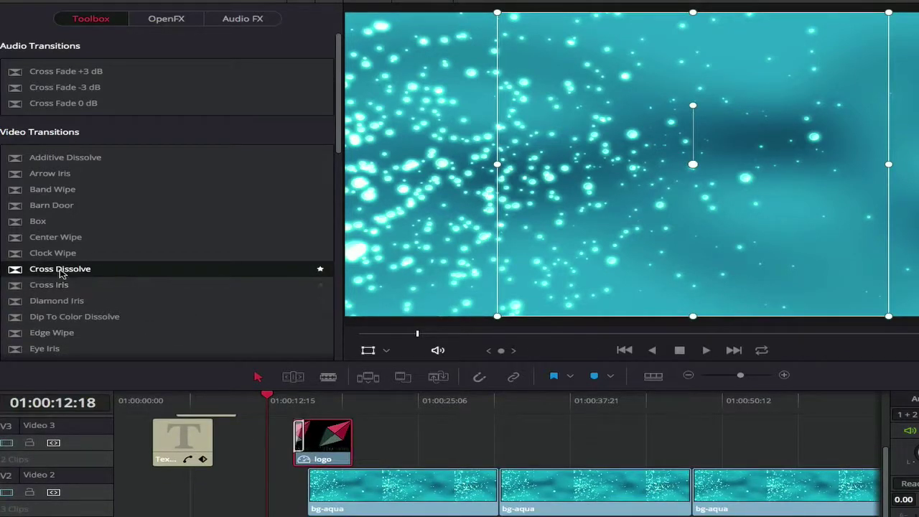
drag(72, 268, 350, 441)
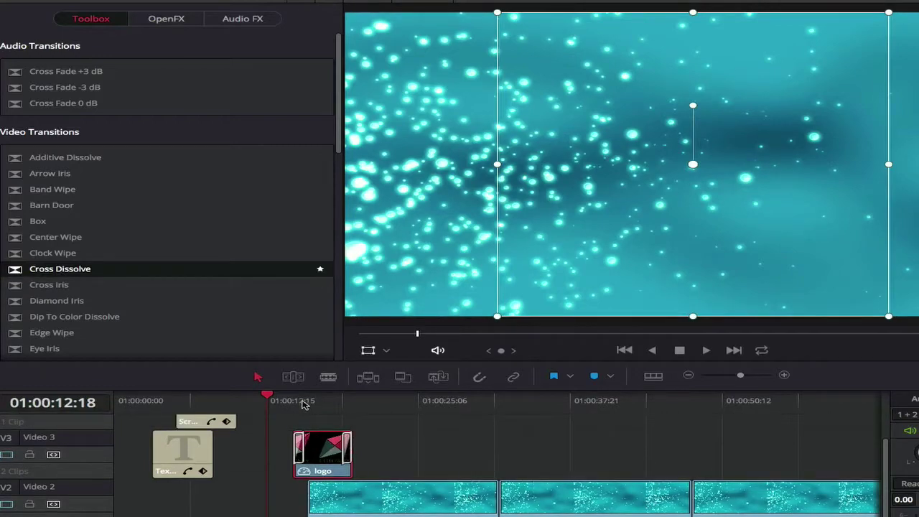
Mute Audio 1 and play the timeline from 01:00:13:15 to 01:00:18:09 to check the logo's dissolve.
drag(268, 400, 277, 401)
drag(277, 400, 280, 400)
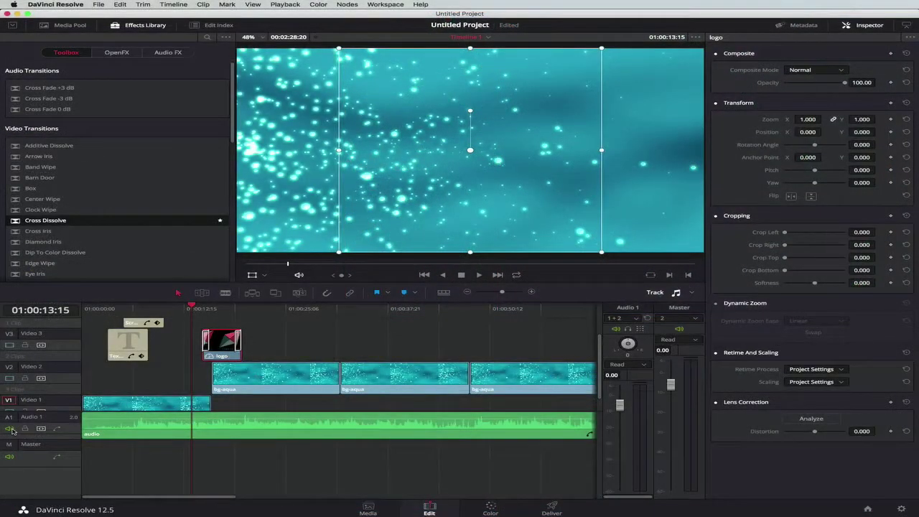
click(10, 429)
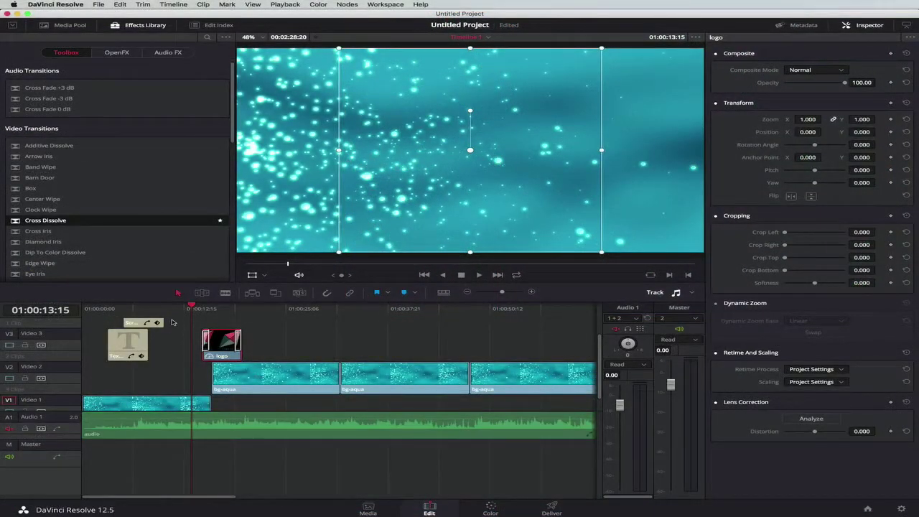
key(space)
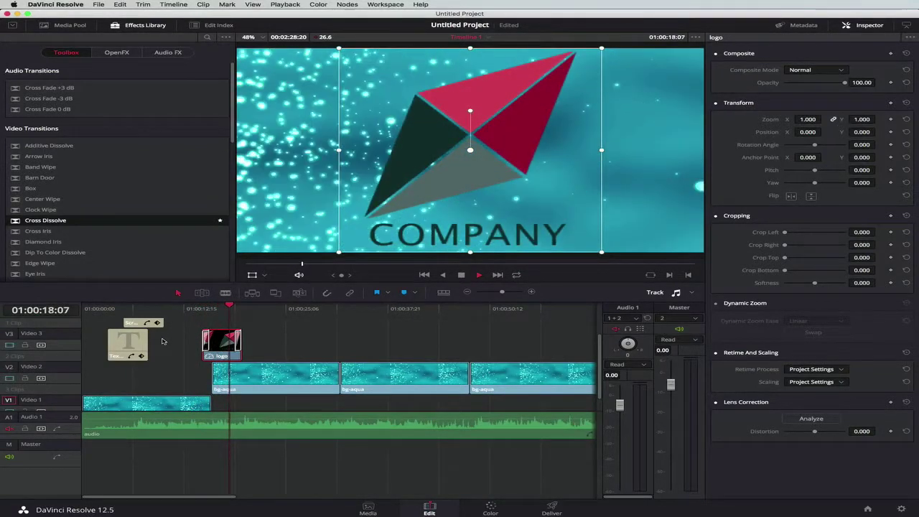
key(space)
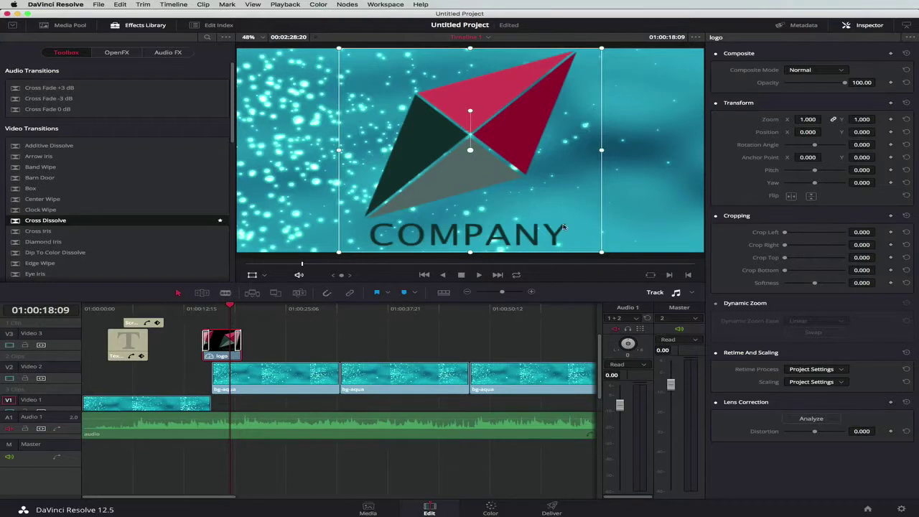
Scale the logo down to a zoom of about 0.454 and add a Zoom keyframe at 01:00:15:20.
drag(601, 252, 518, 198)
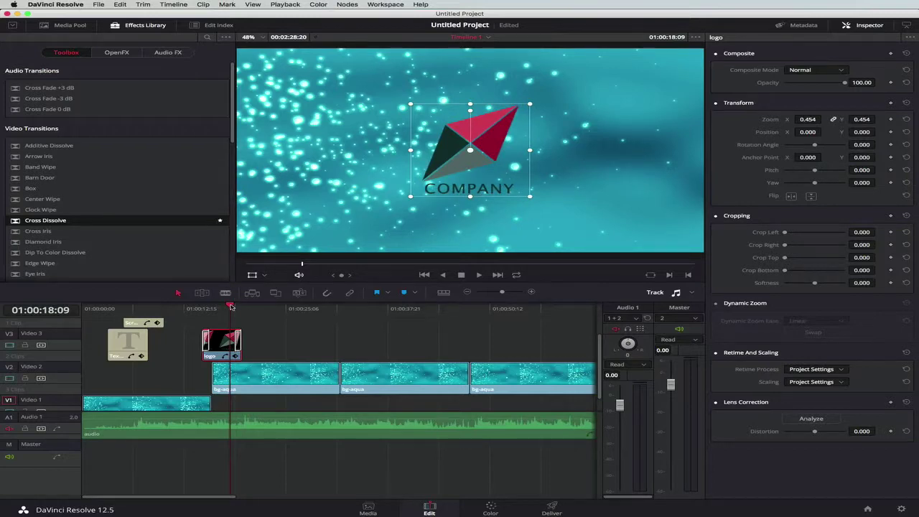
drag(231, 307, 221, 307)
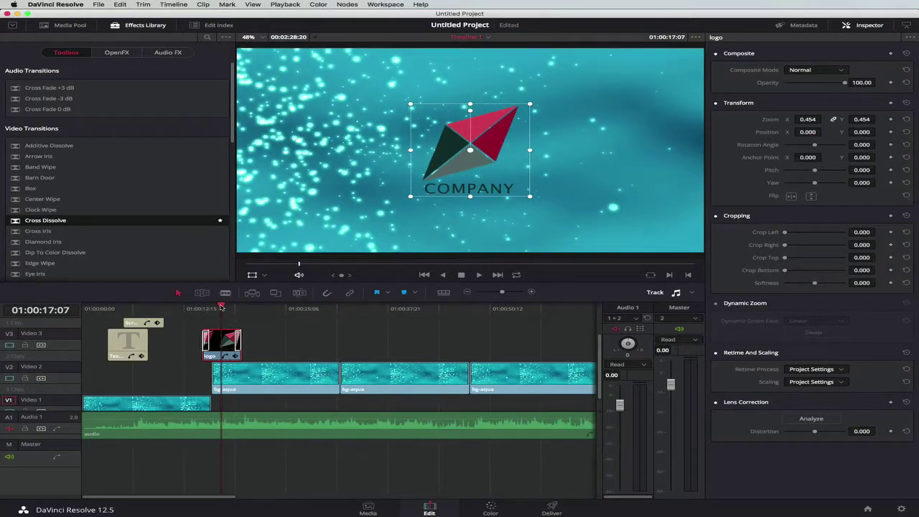
drag(221, 307, 210, 307)
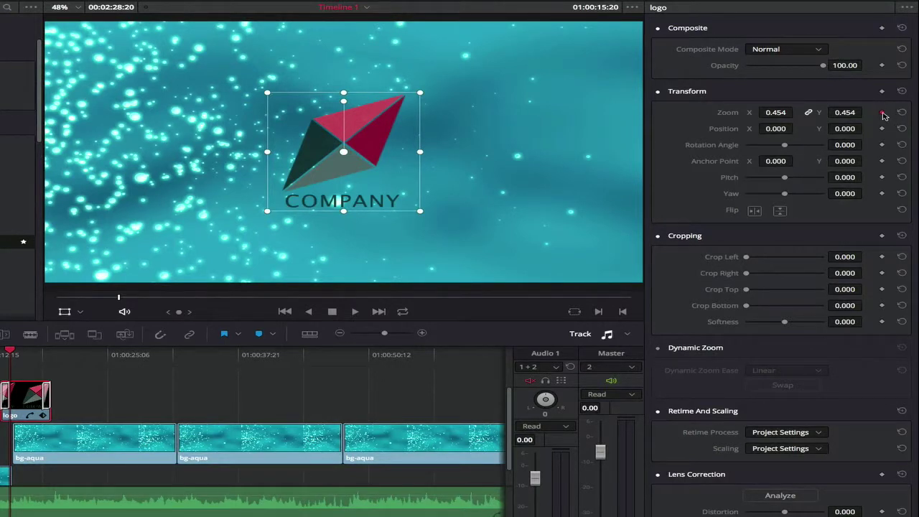
click(883, 112)
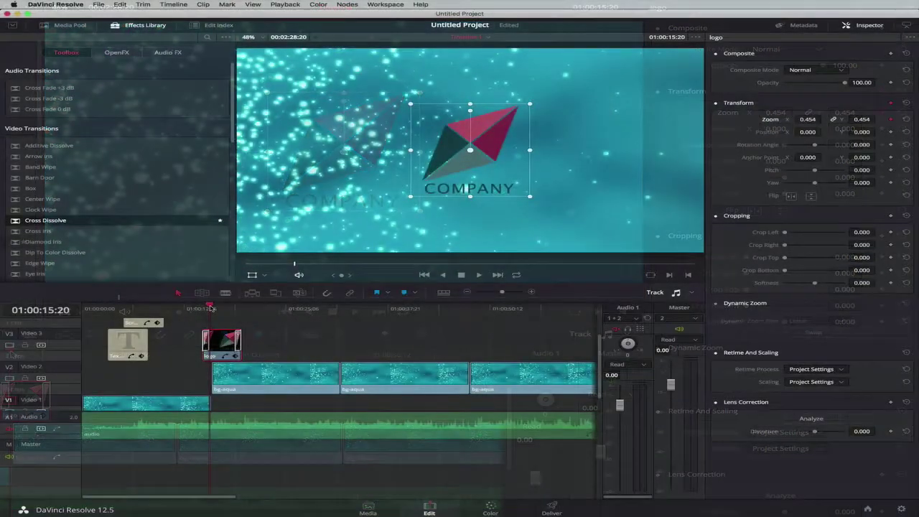
Enlarge the logo to a zoom of about 0.652 at 01:00:18:10, and play the animation from 01:00:14:08.
drag(211, 308, 230, 308)
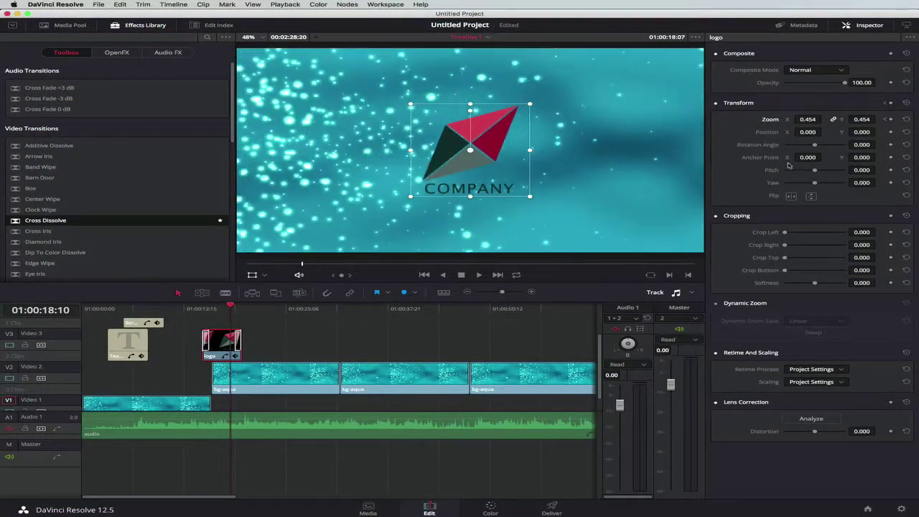
drag(532, 201, 548, 218)
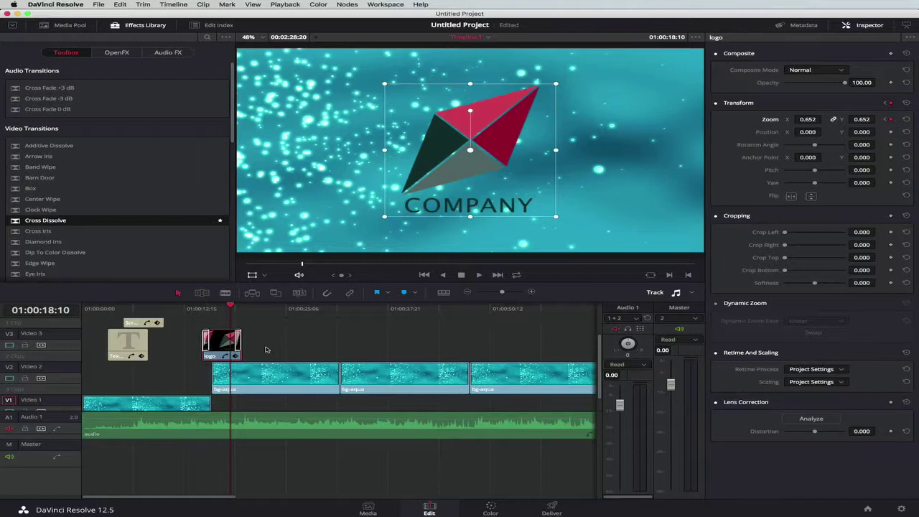
click(198, 309)
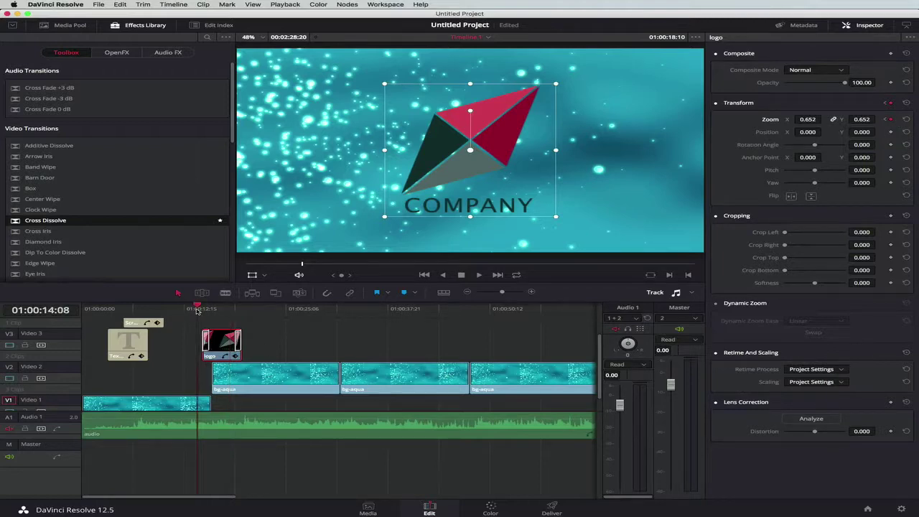
key(space)
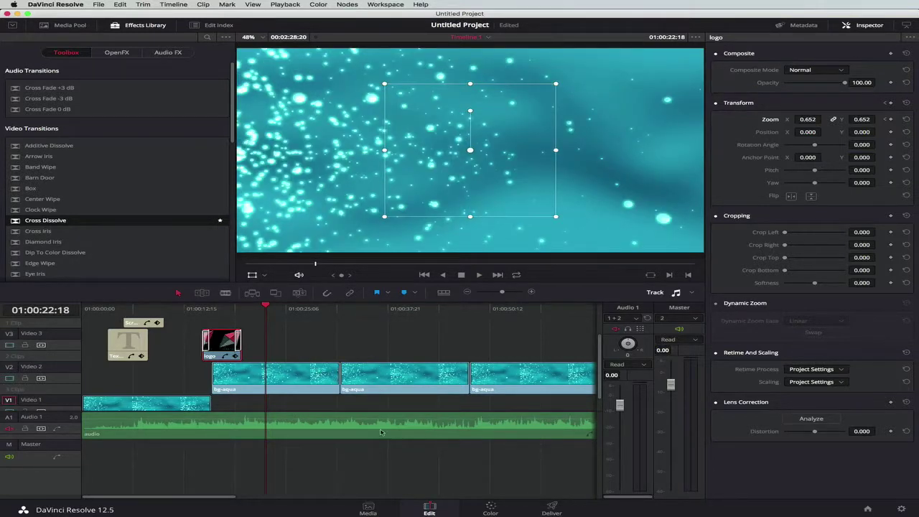
Split the audio clip on Audio 1 at the point where the last Video 2 clip ends.
click(551, 510)
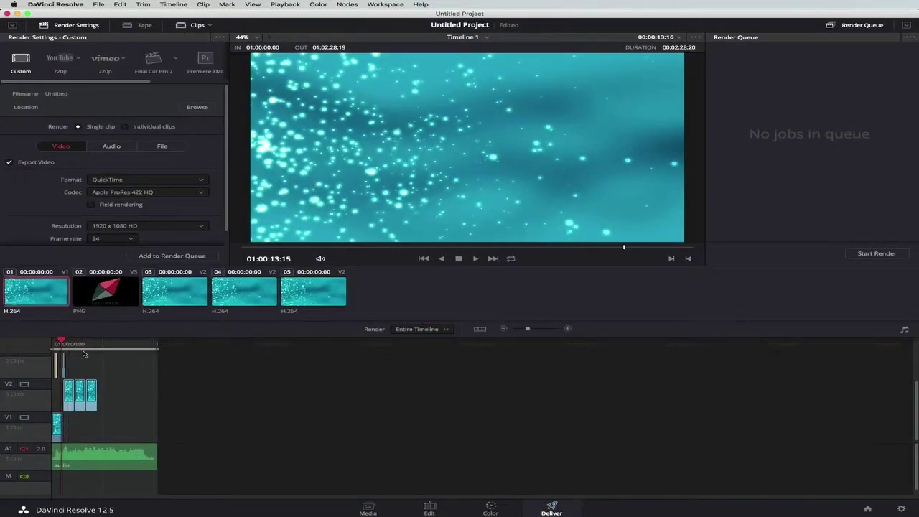
click(443, 511)
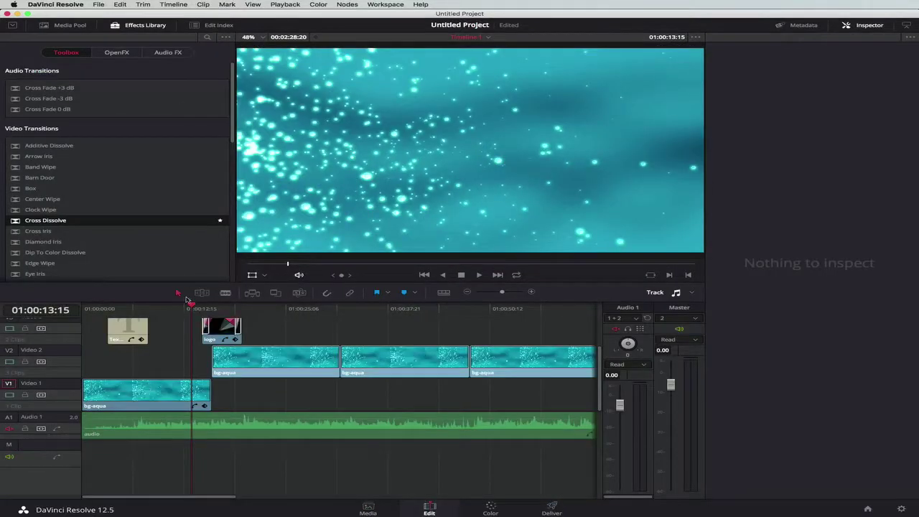
click(225, 292)
scroll(388, 411, right, 5)
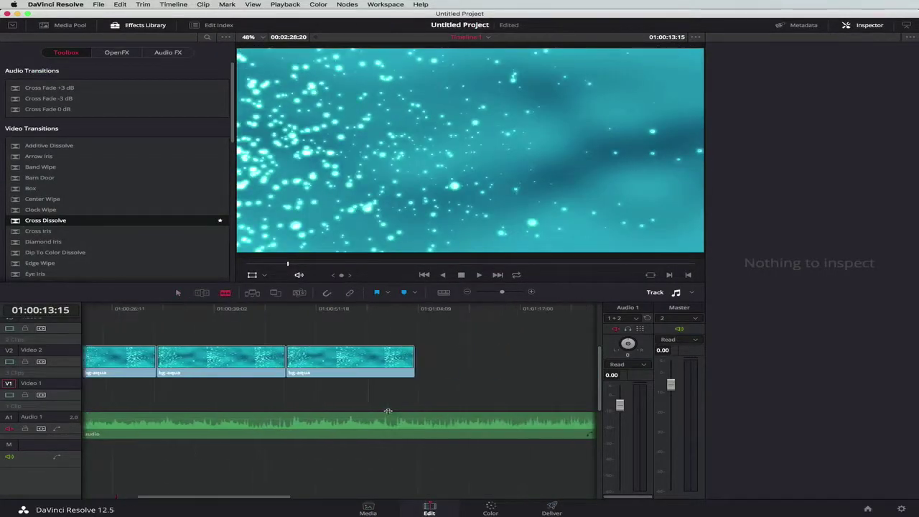
click(414, 423)
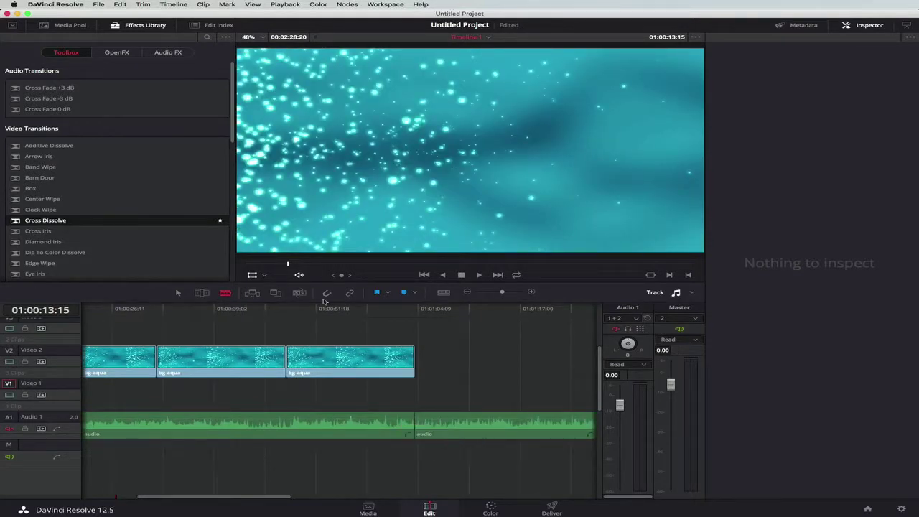
Delete the audio piece after the cut and show the Inspector again.
click(472, 434)
scroll(472, 433, left, 1)
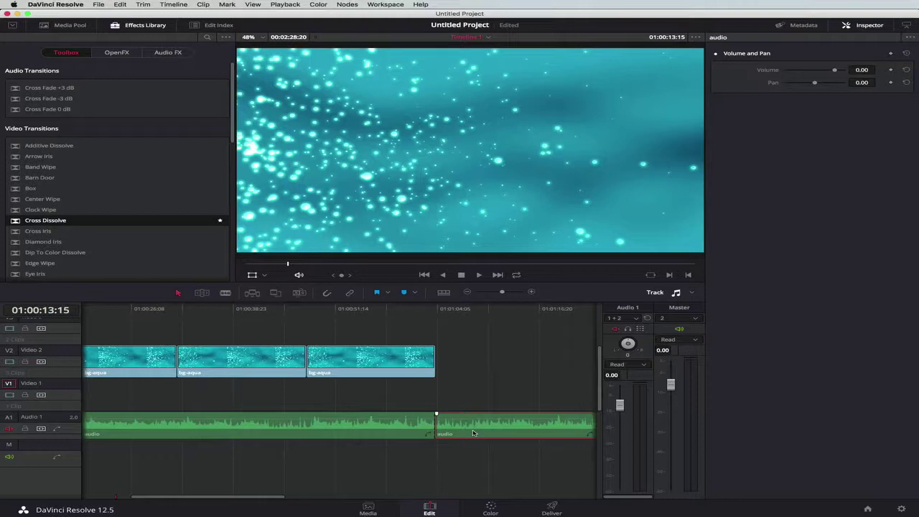
double_click(472, 434)
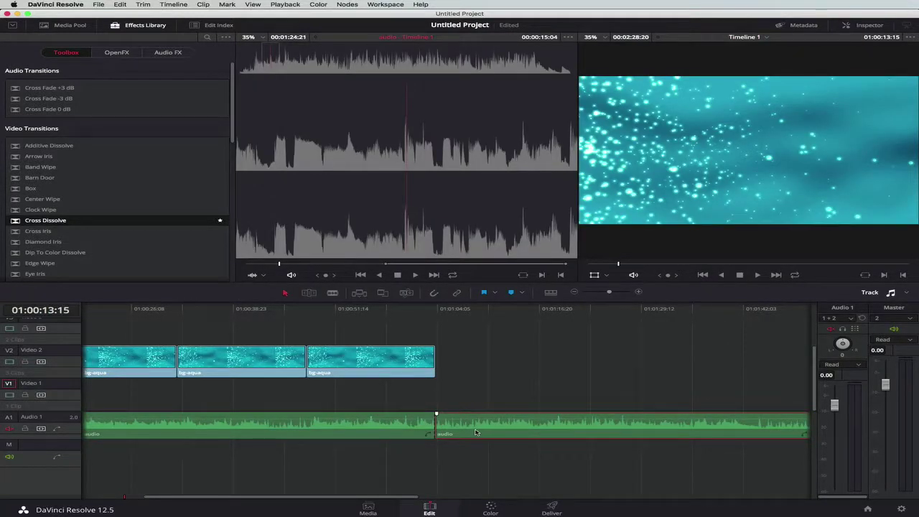
scroll(475, 432, right, 5)
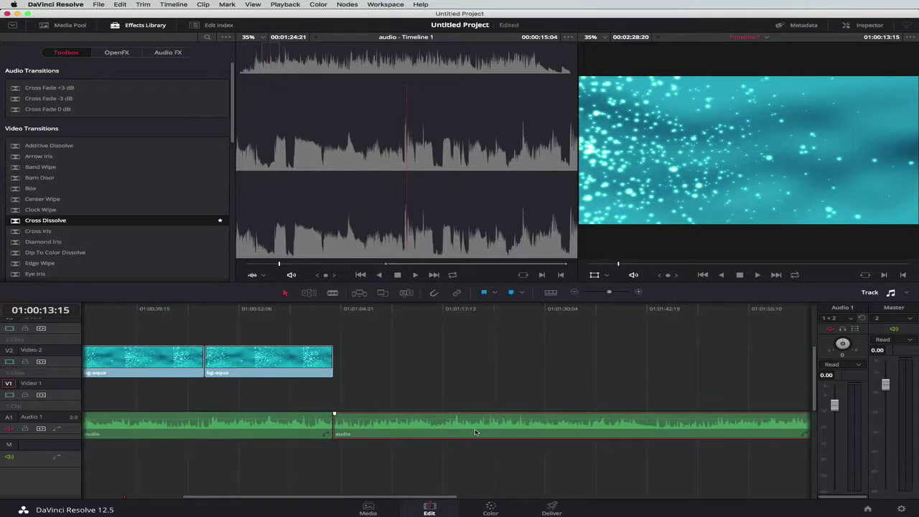
key(Delete)
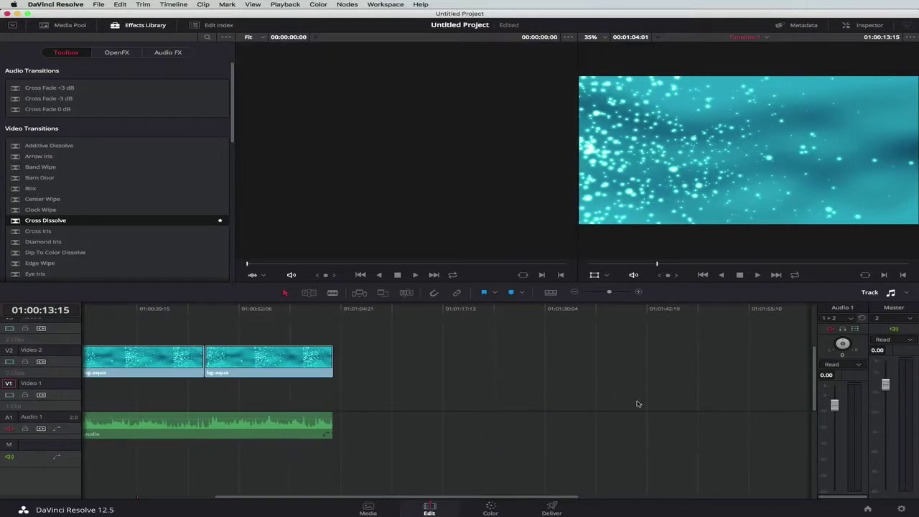
click(870, 26)
Switch to the Deliver page, choose the YouTube 720p render preset and review its video settings.
click(551, 508)
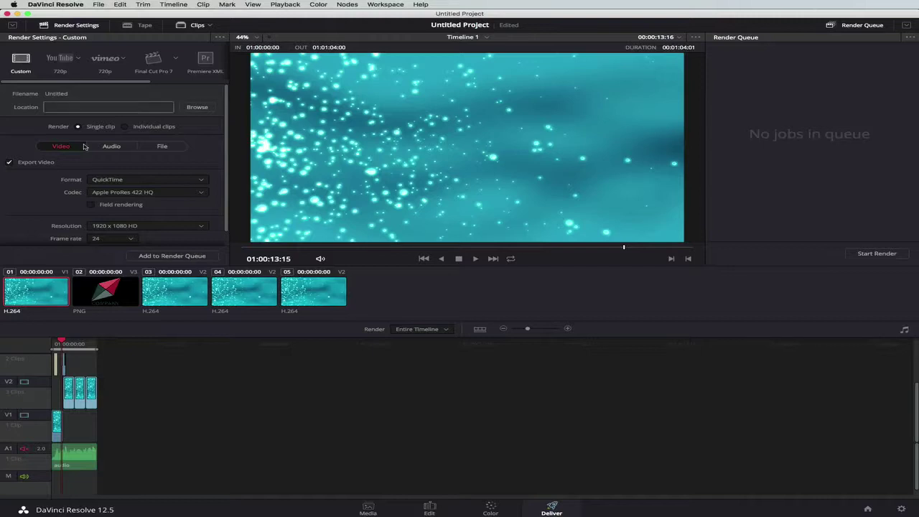
click(59, 61)
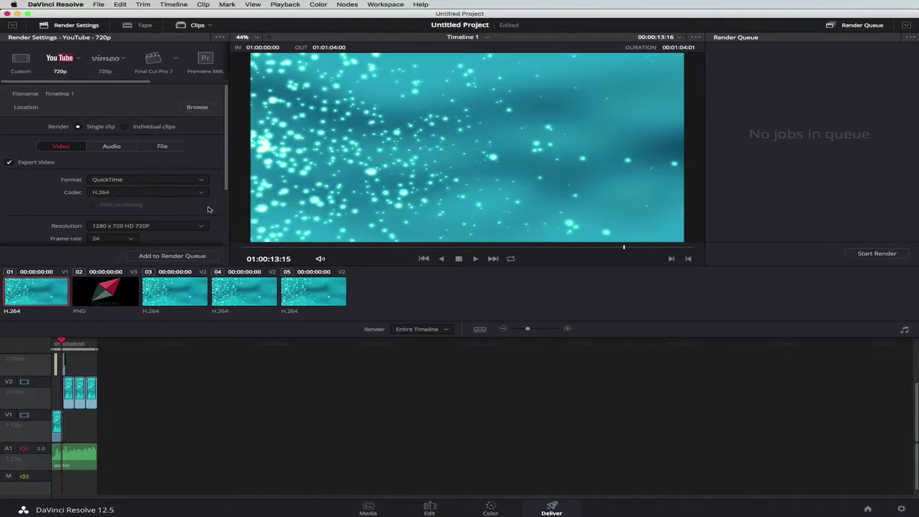
scroll(208, 209, down, 5)
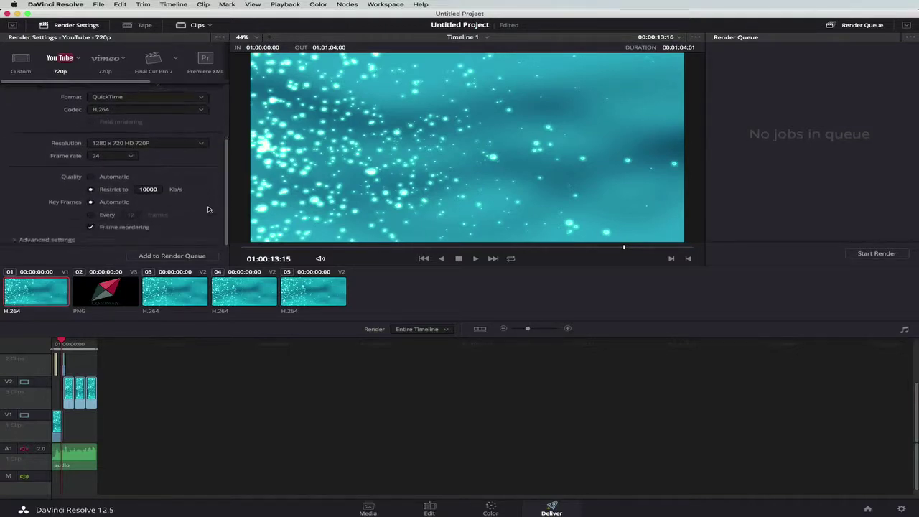
scroll(182, 207, up, 3)
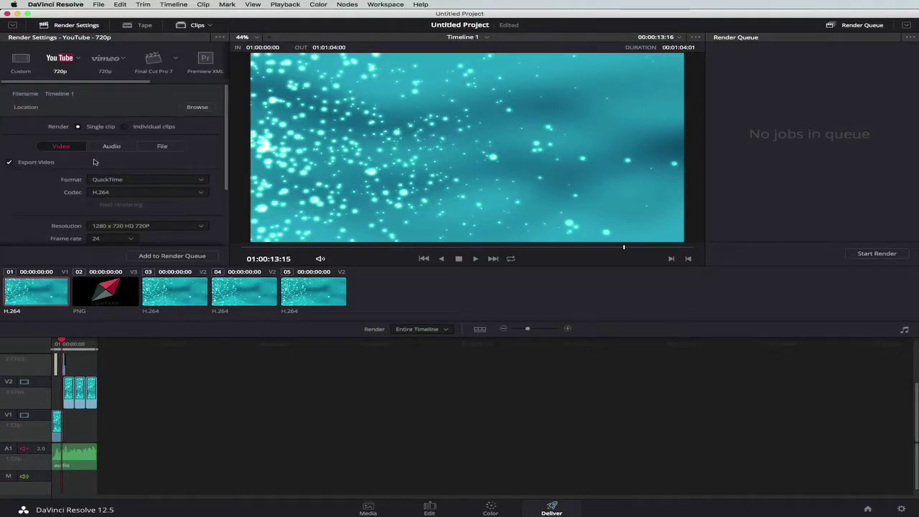
Set the render's custom file name to test and its destination to /Users/imac/Movies.
click(163, 146)
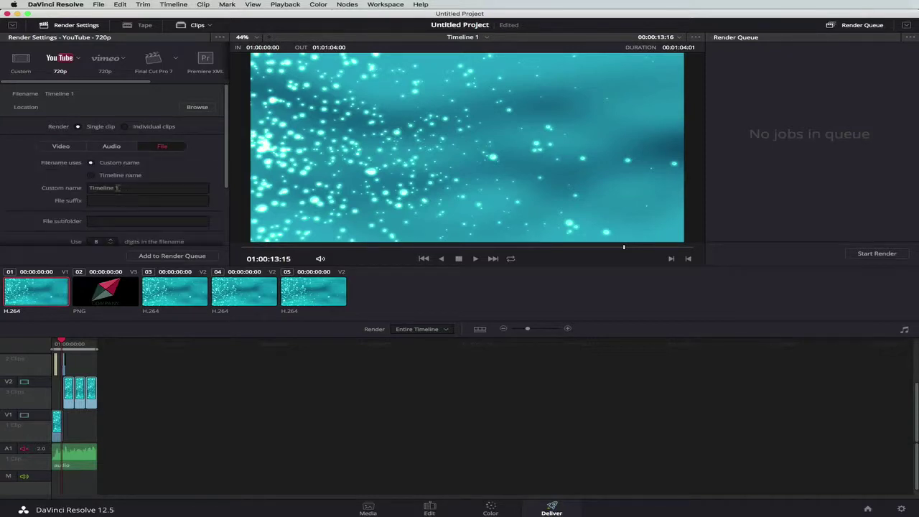
click(117, 188)
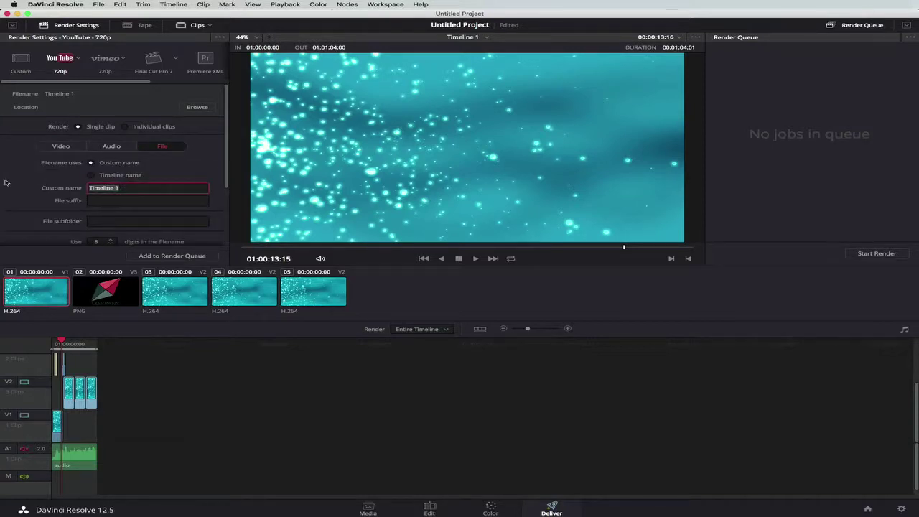
text(test)
click(197, 108)
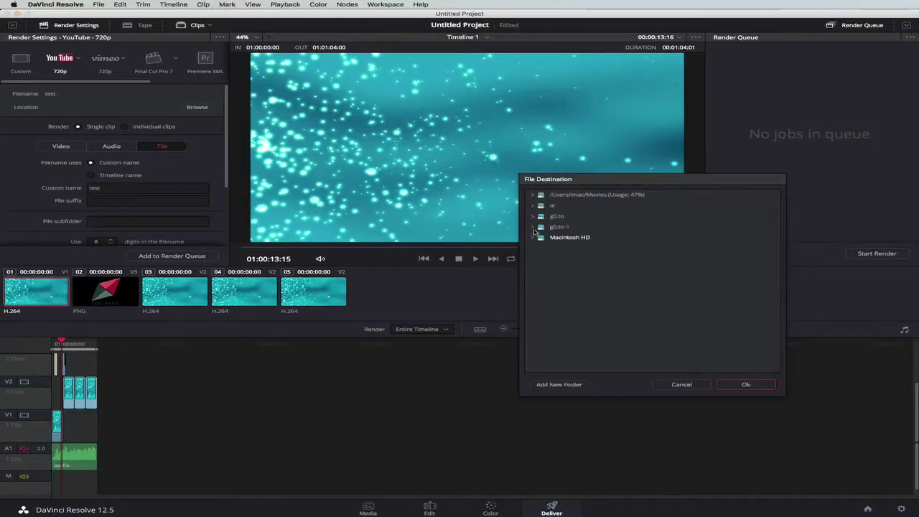
click(535, 197)
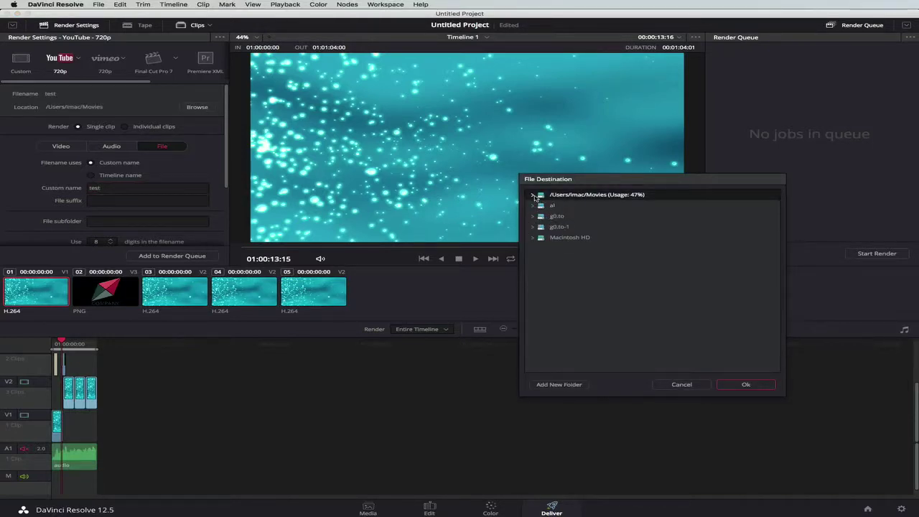
click(740, 388)
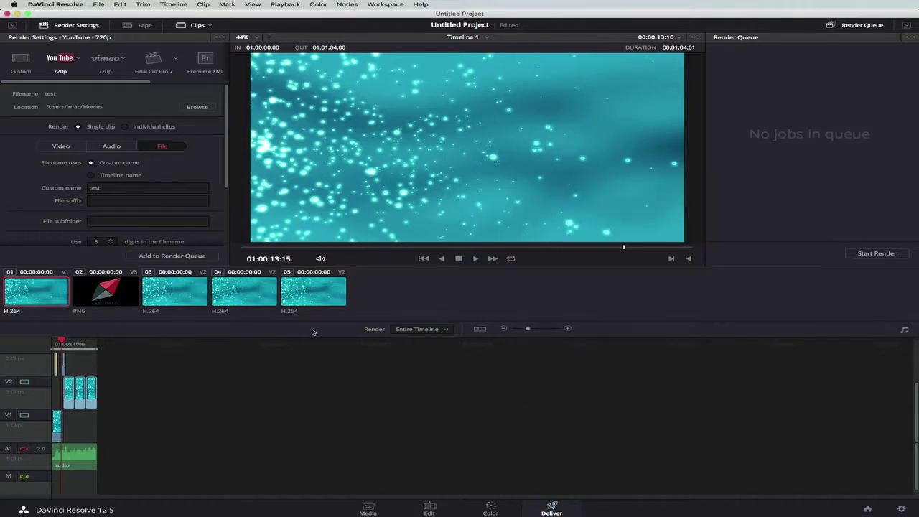
Add the timeline to the render queue, enlarge the timeline view and start the render.
click(176, 257)
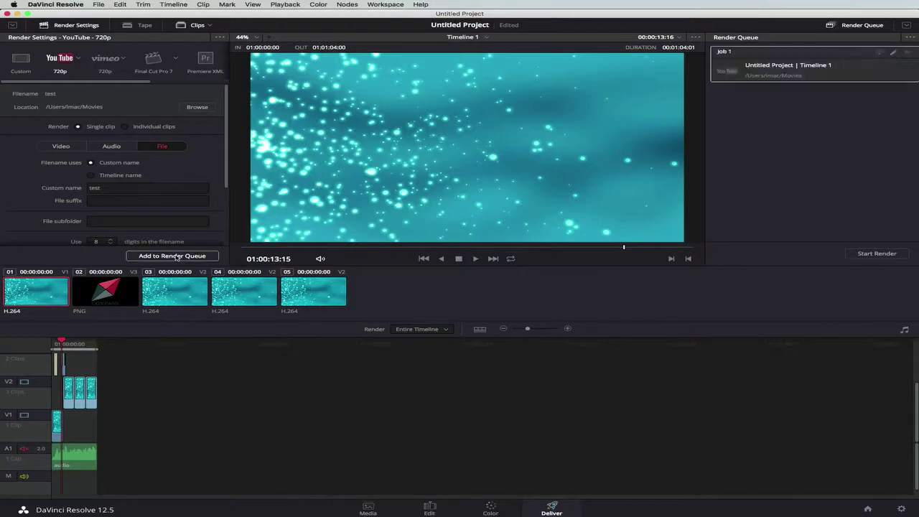
drag(532, 330, 540, 330)
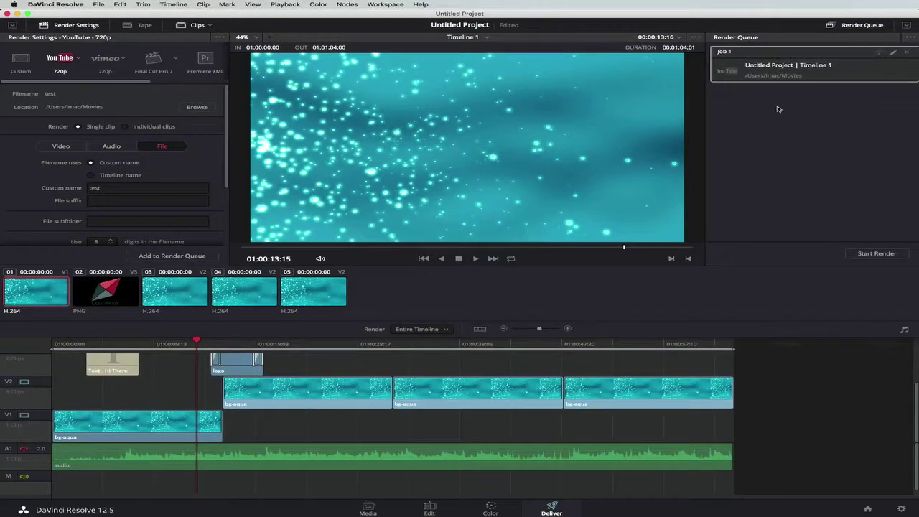
click(869, 255)
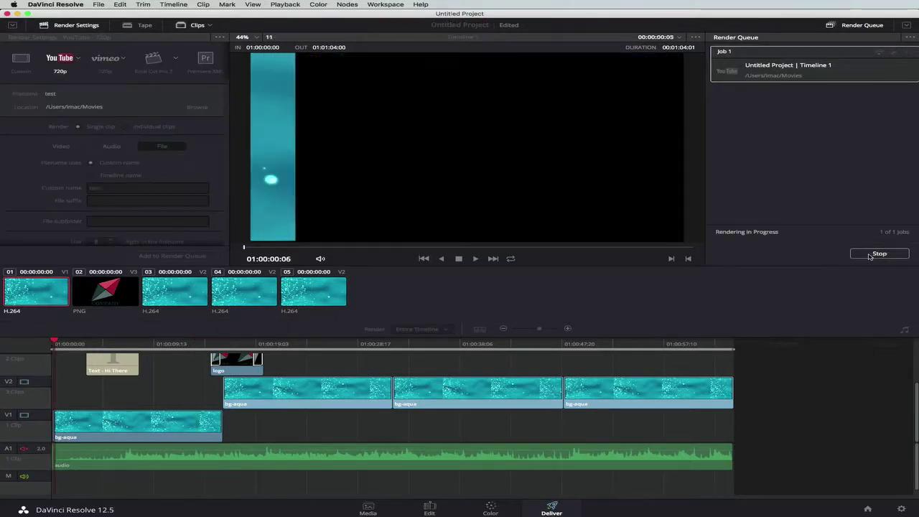